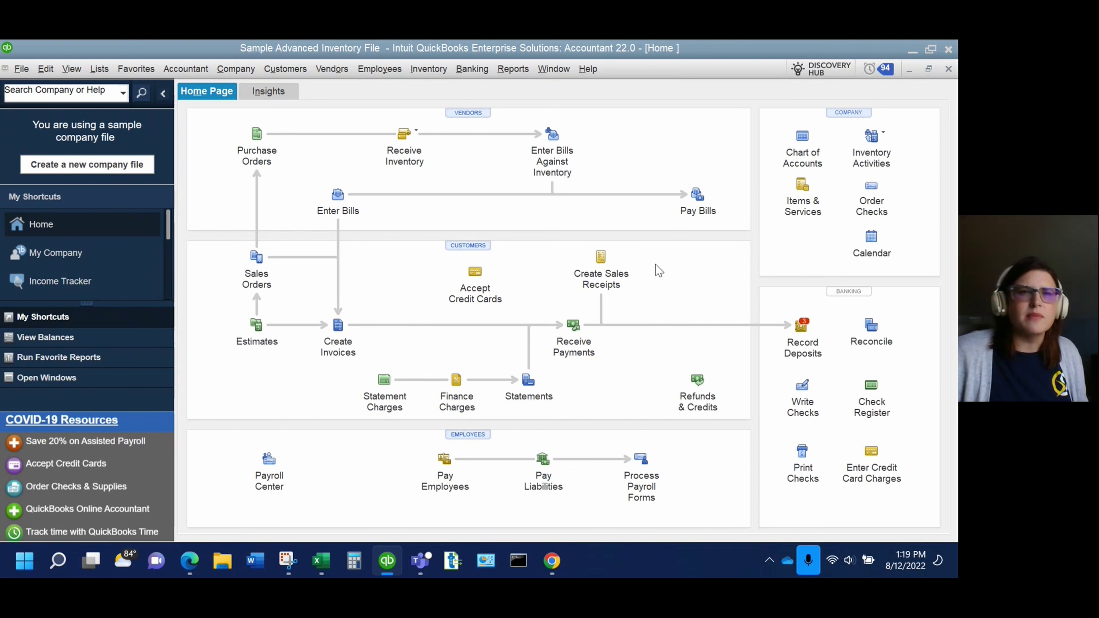
# Open the AN spring inventory part from the Item List for editing
pyautogui.click(98, 69)
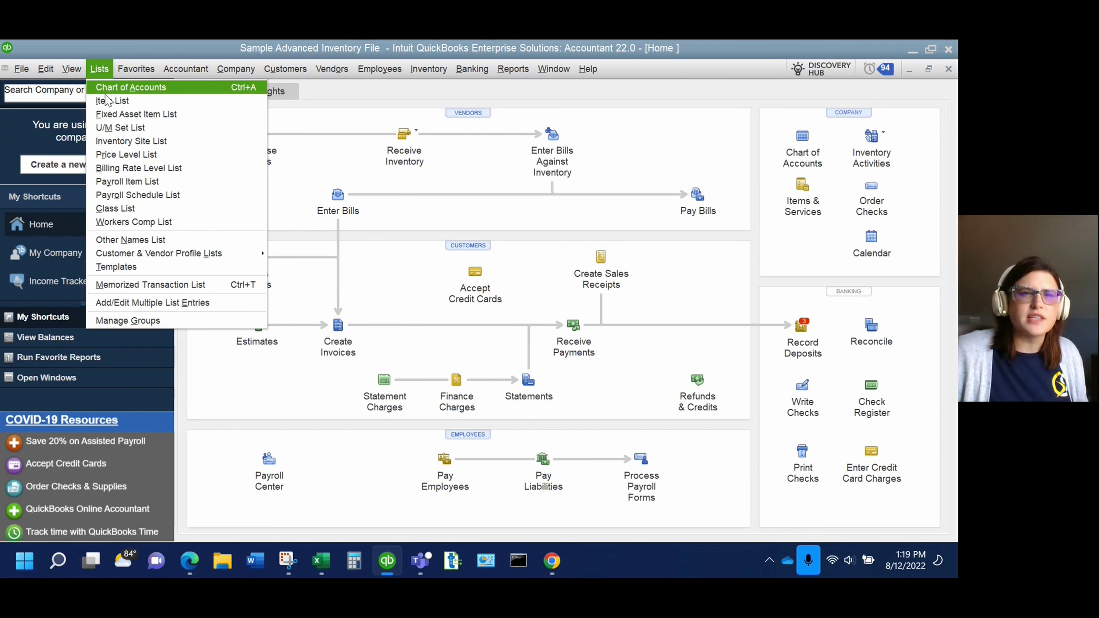
pyautogui.click(110, 102)
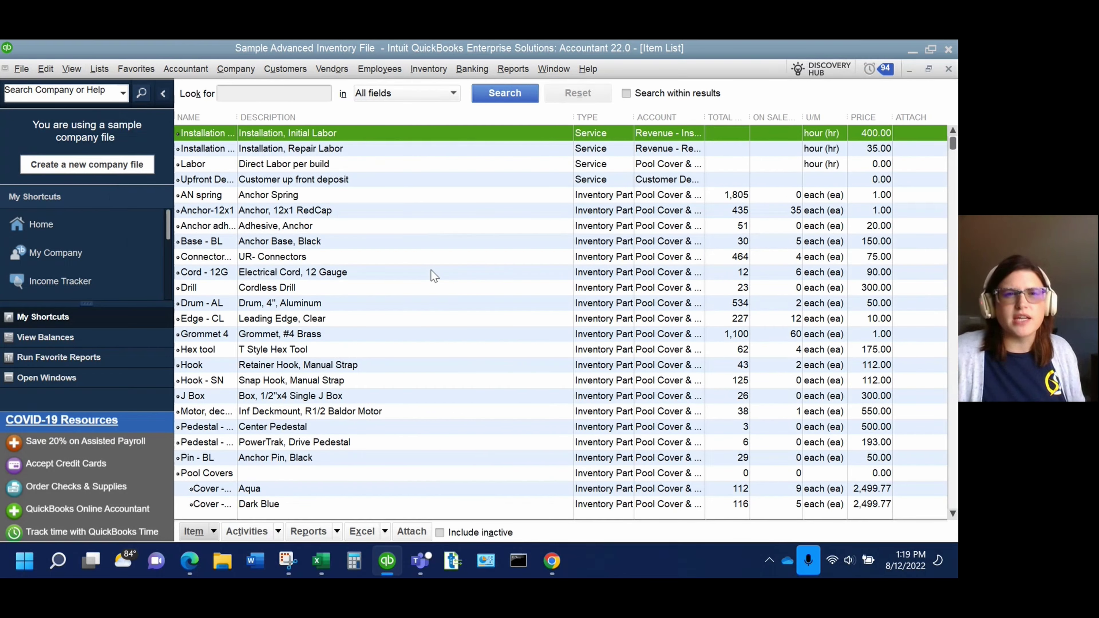
pyautogui.click(373, 197)
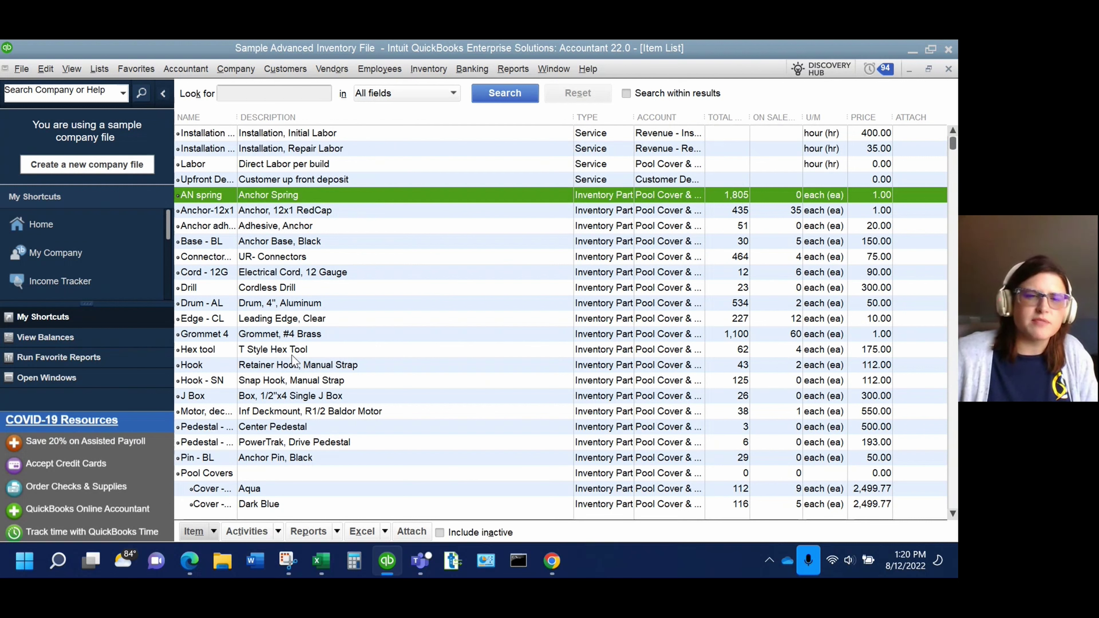
pyautogui.click(205, 534)
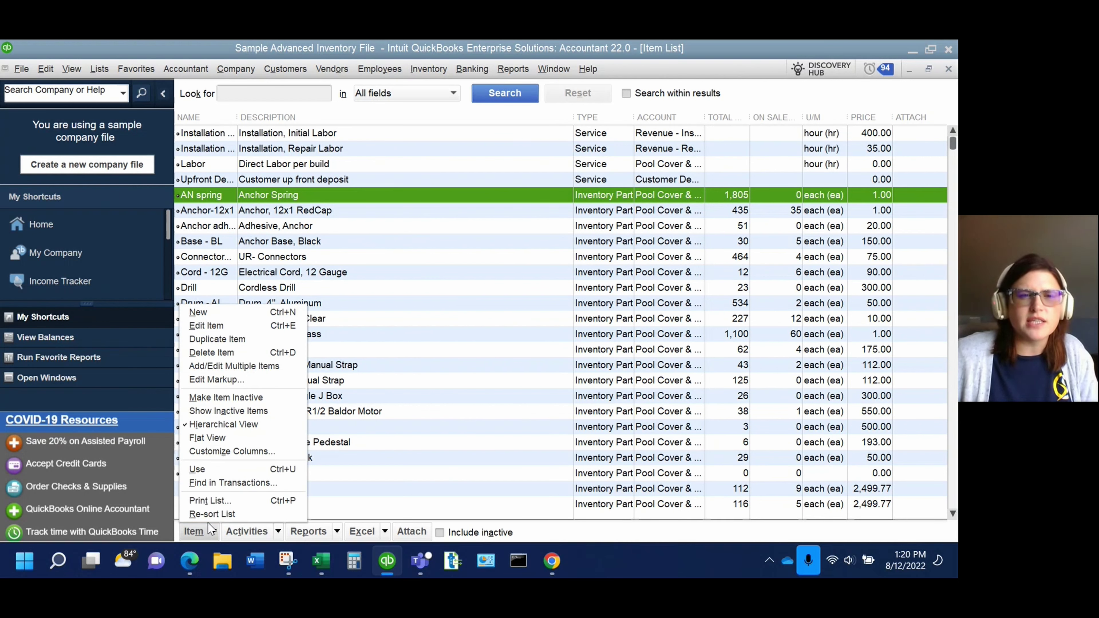
pyautogui.click(212, 323)
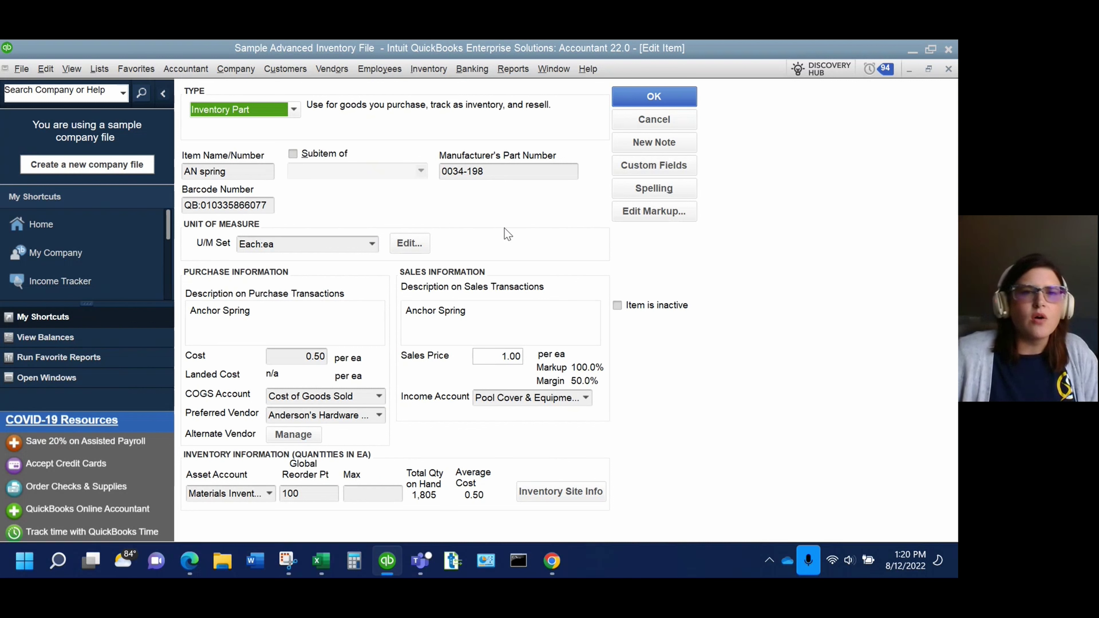
# Review the item's manufacturer's part number, purchase description, cost and preferred vendor choices
pyautogui.click(496, 172)
pyautogui.click(501, 172)
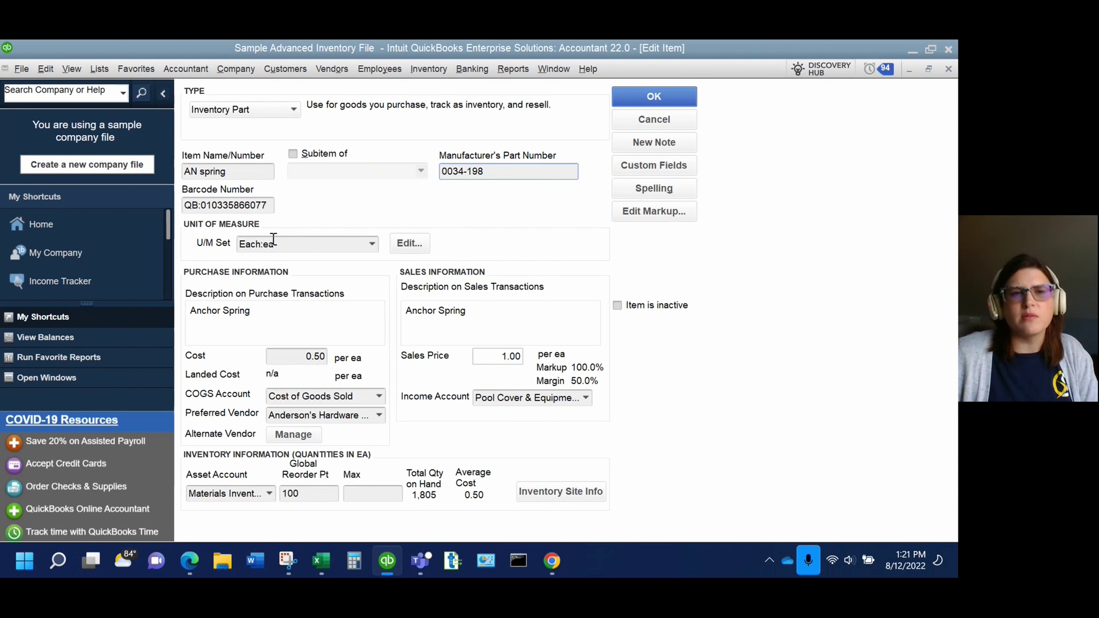
pyautogui.click(316, 321)
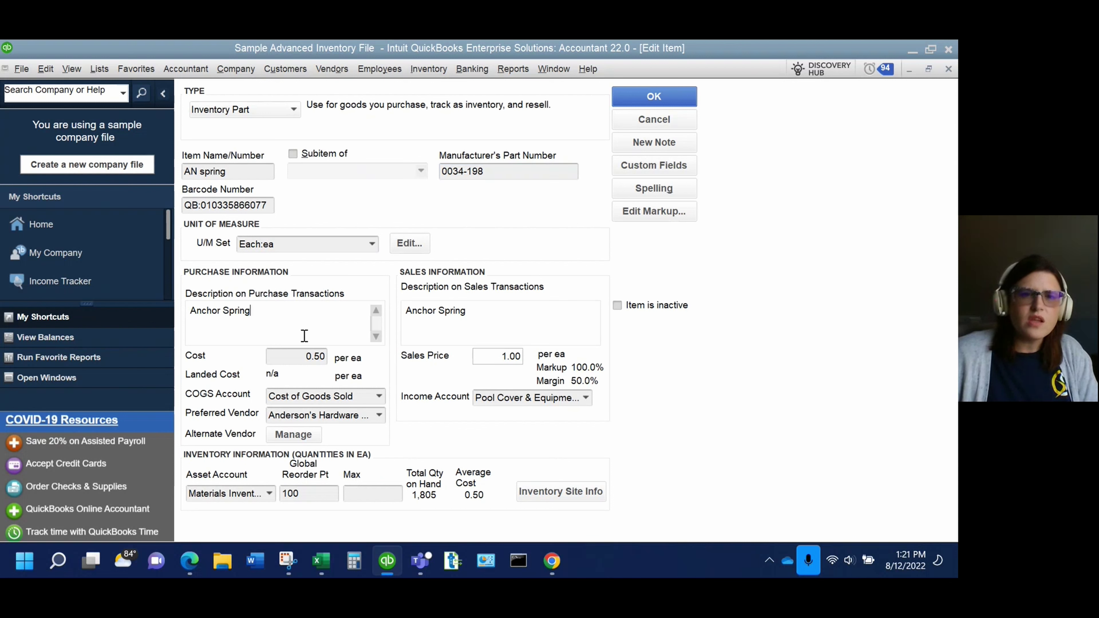
pyautogui.click(297, 354)
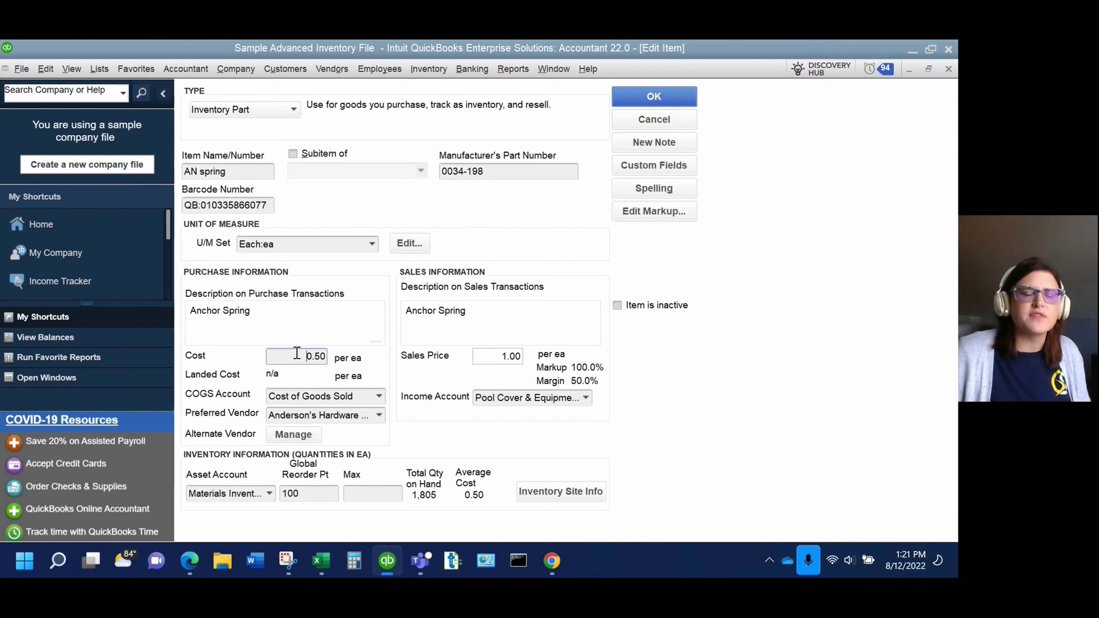
pyautogui.moveTo(297, 353); pyautogui.dragTo(343, 350)
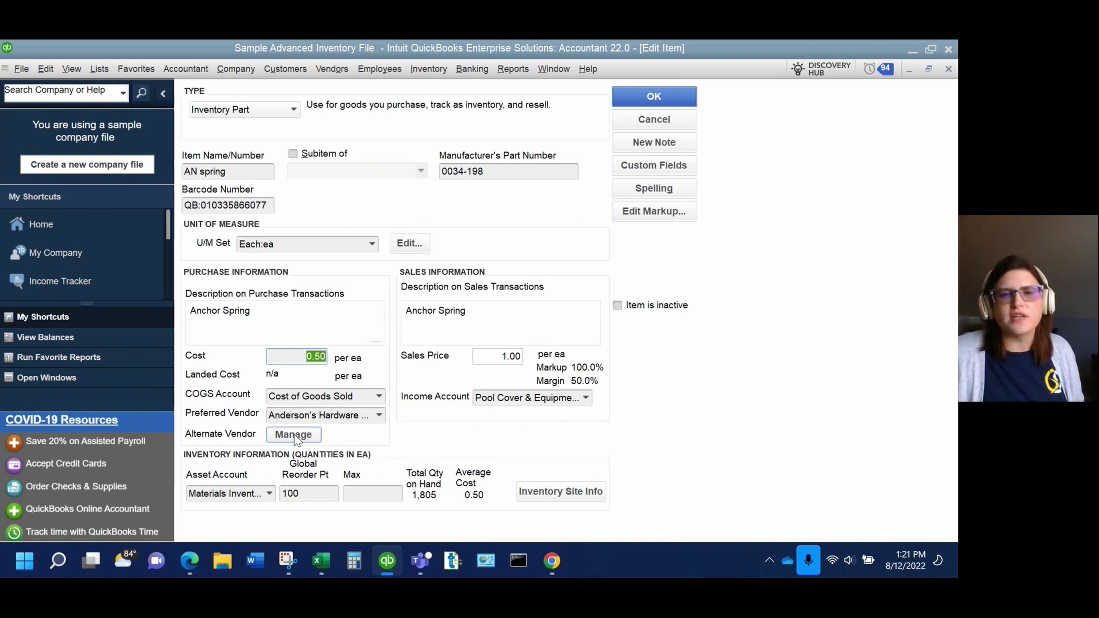
pyautogui.click(381, 416)
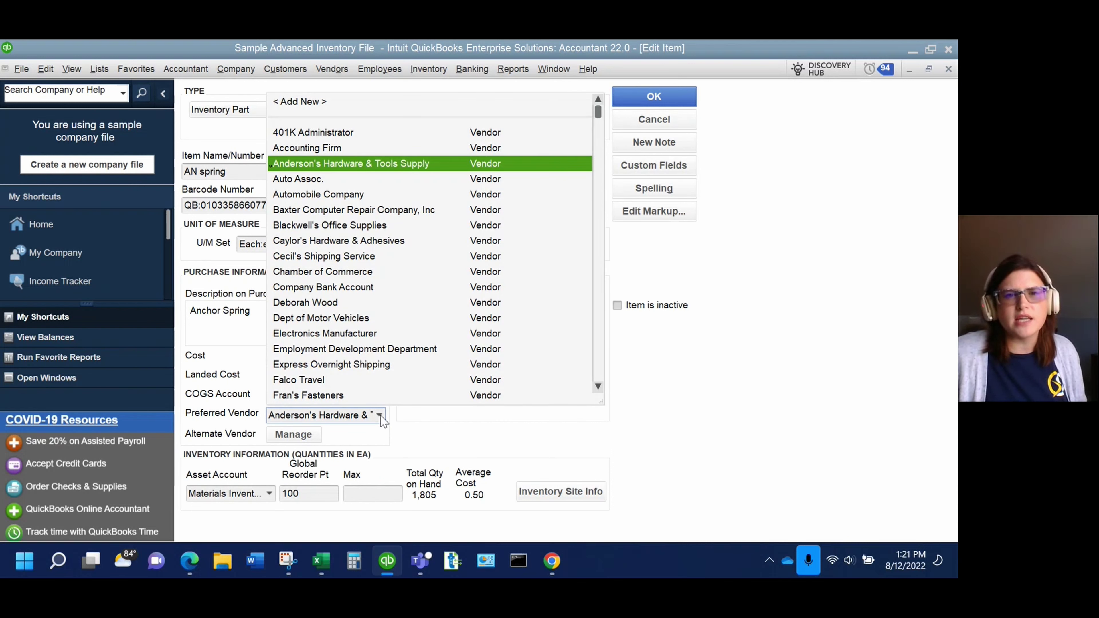
pyautogui.click(381, 416)
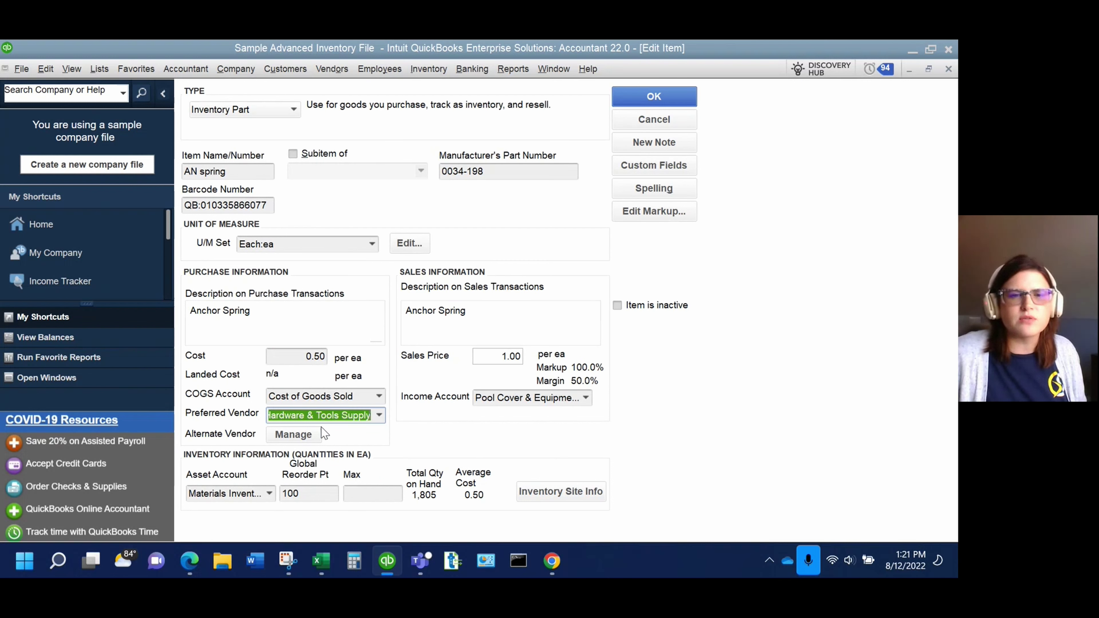
# Examine the item's alternate vendor entries for Caylor's Hardware and Fran's Fasteners, including price, lead time, part number and notes, and save and close them
pyautogui.click(297, 433)
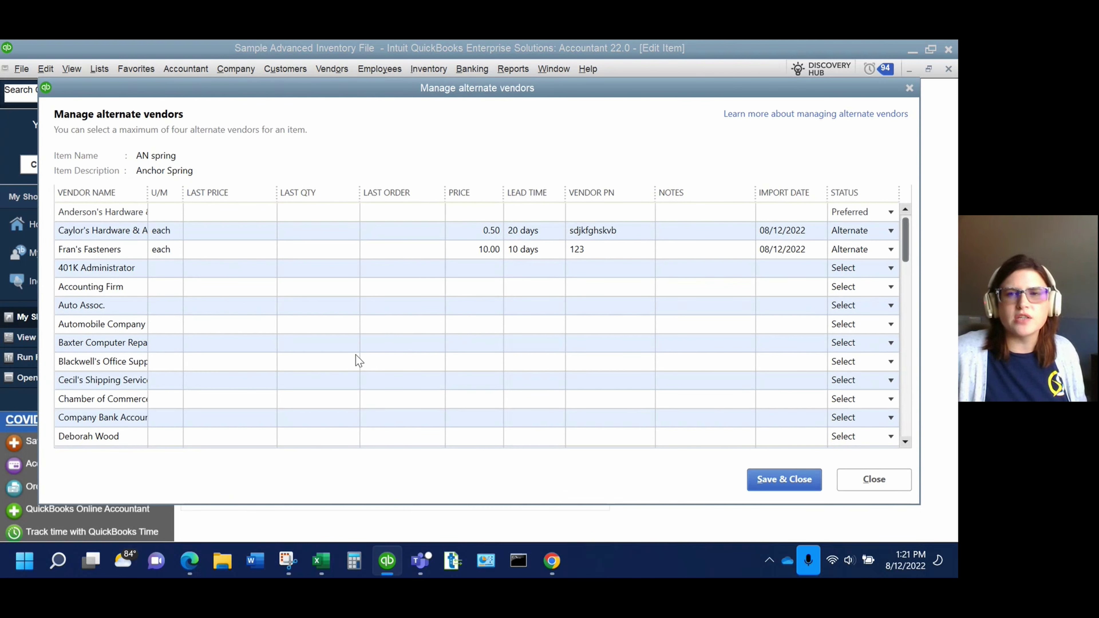
pyautogui.click(288, 235)
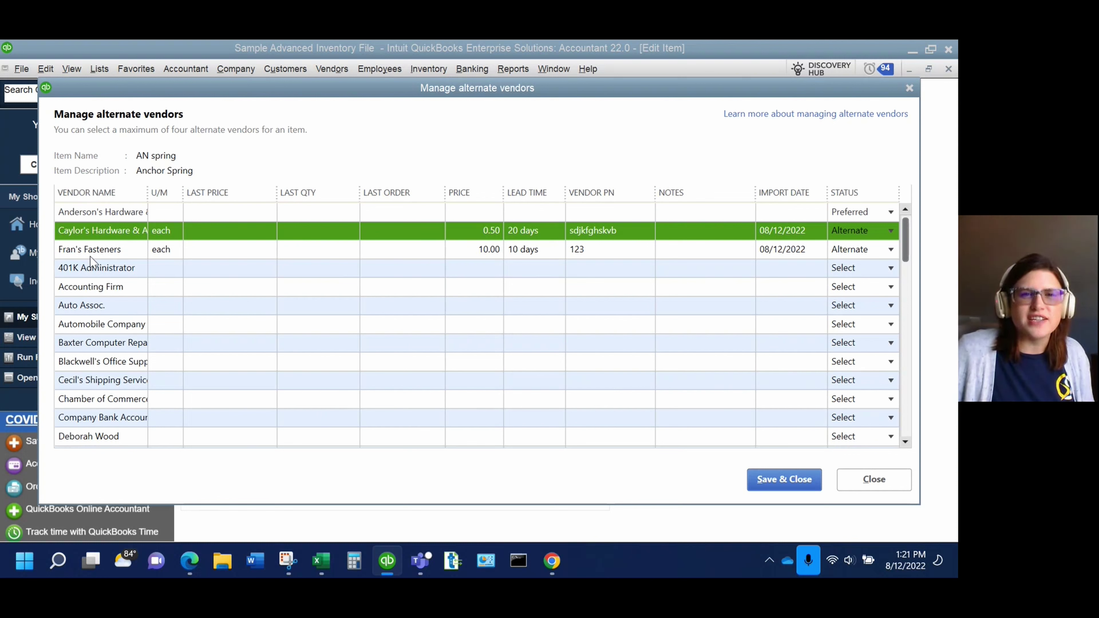
pyautogui.click(396, 253)
pyautogui.click(391, 234)
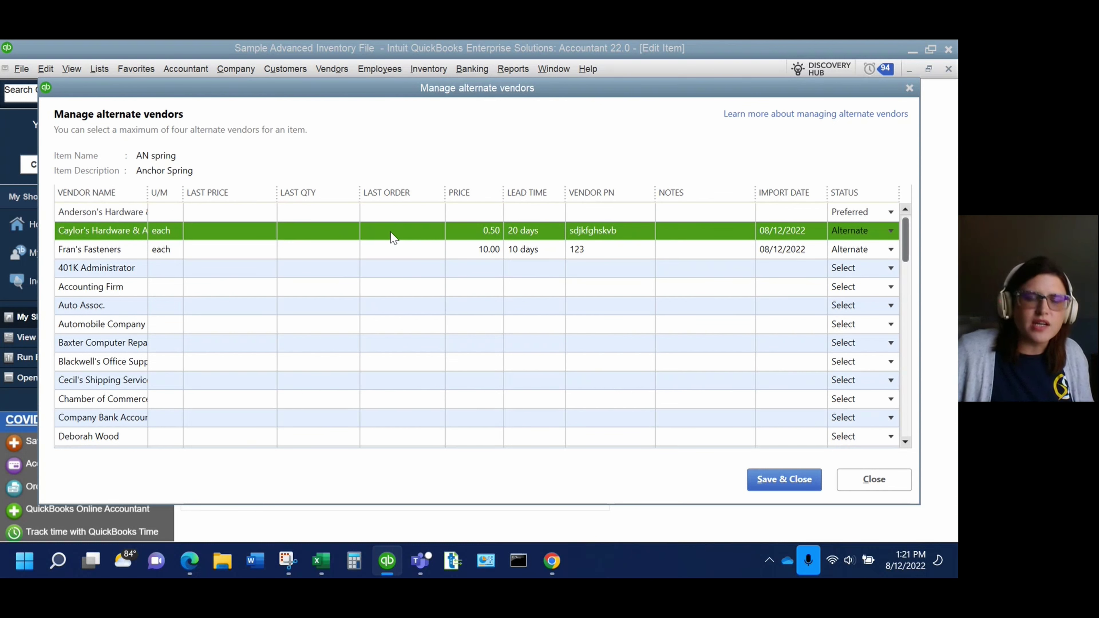
pyautogui.click(216, 255)
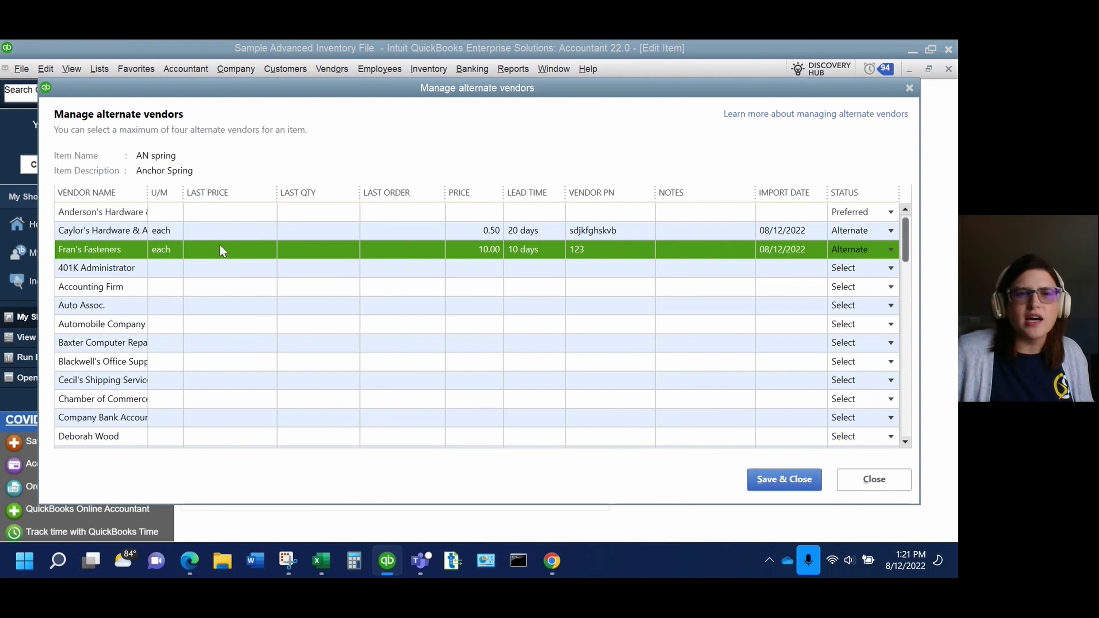
pyautogui.click(223, 236)
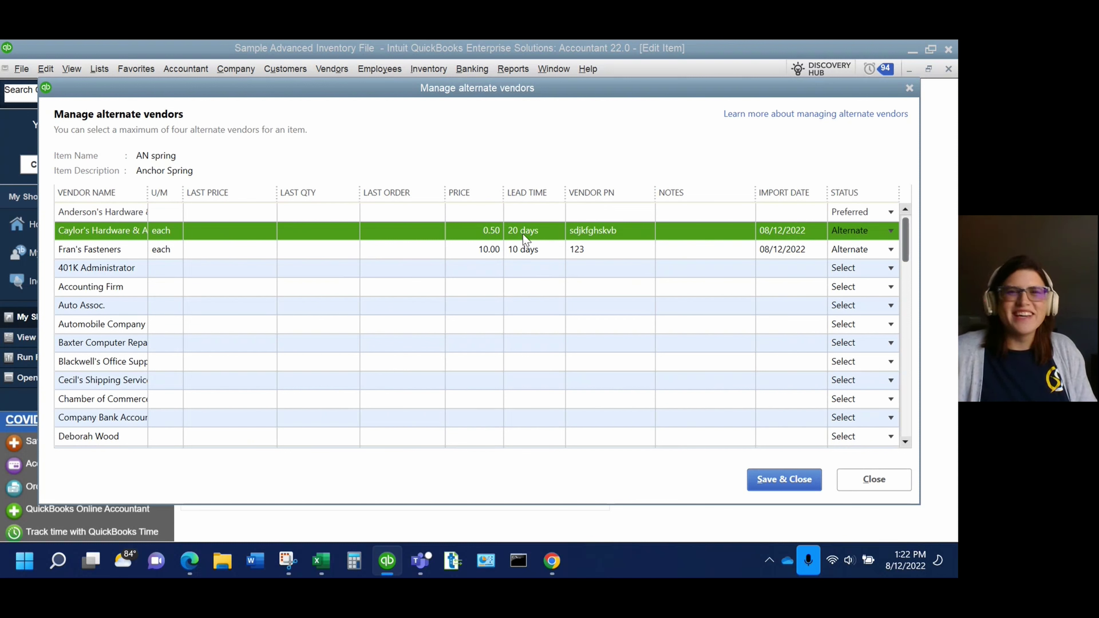
pyautogui.click(609, 250)
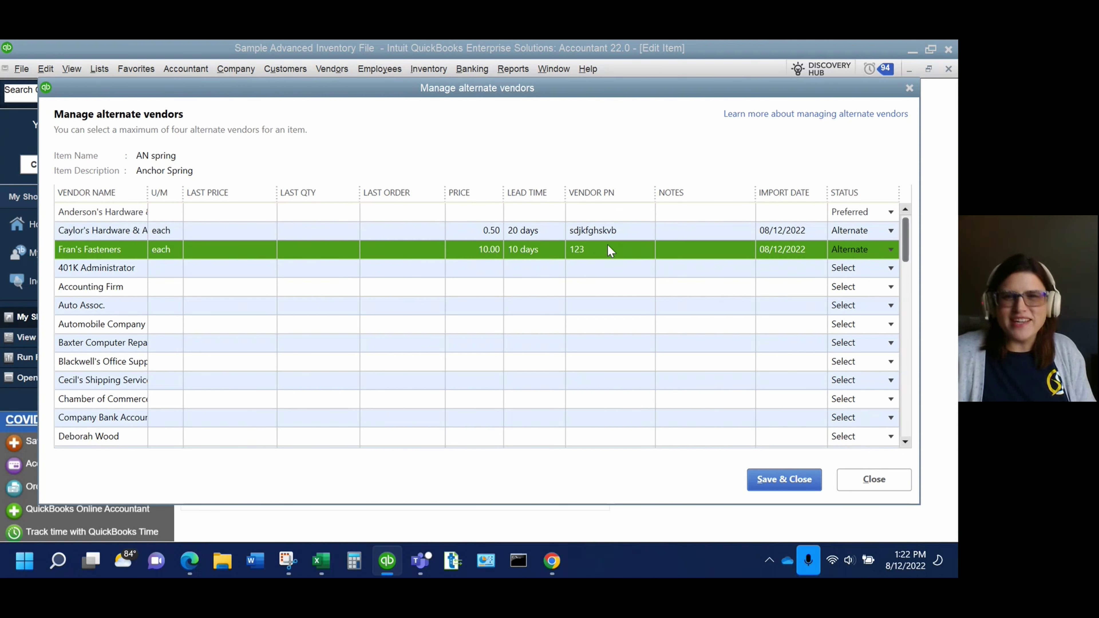
pyautogui.click(611, 231)
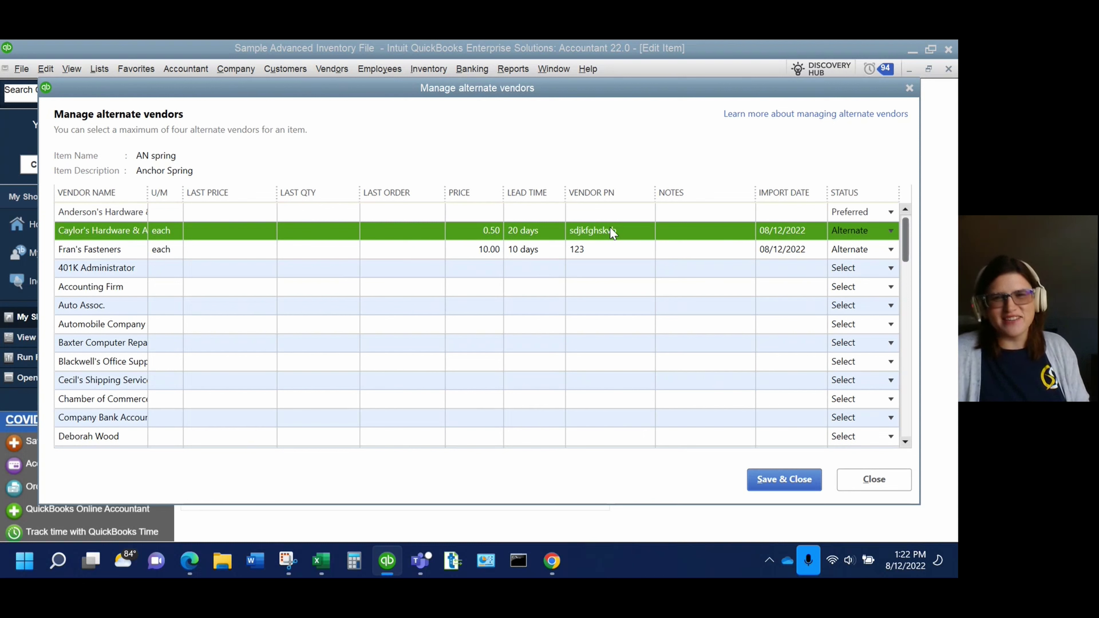
pyautogui.click(608, 247)
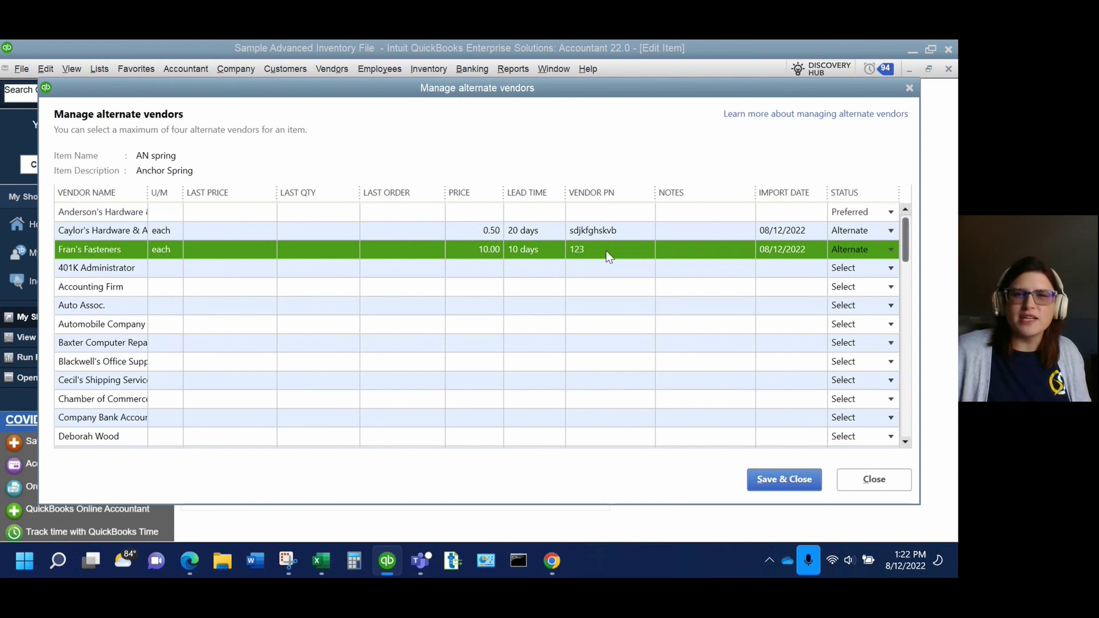
pyautogui.click(682, 231)
pyautogui.click(678, 252)
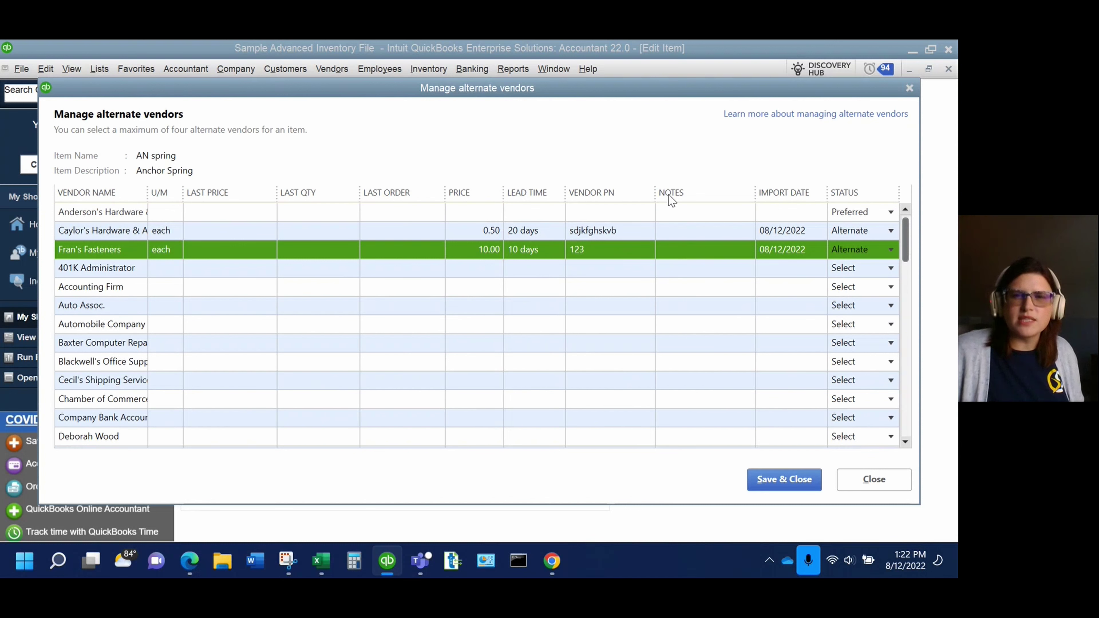
pyautogui.click(763, 480)
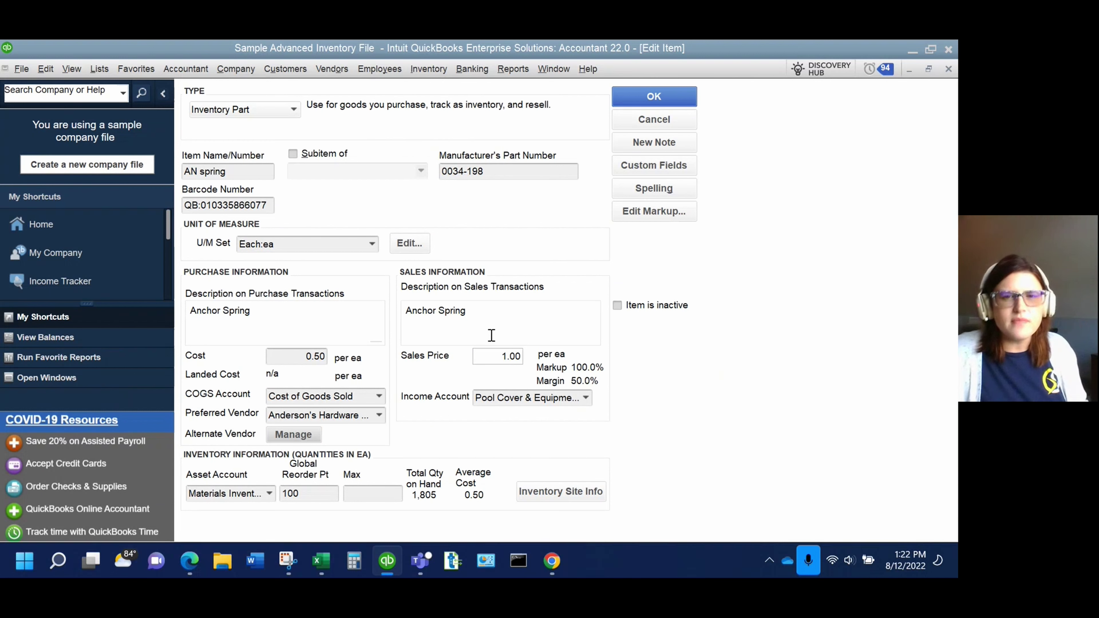
# Open Add/Edit Multiple List Entries and show the Vendor Items list
pyautogui.click(552, 71)
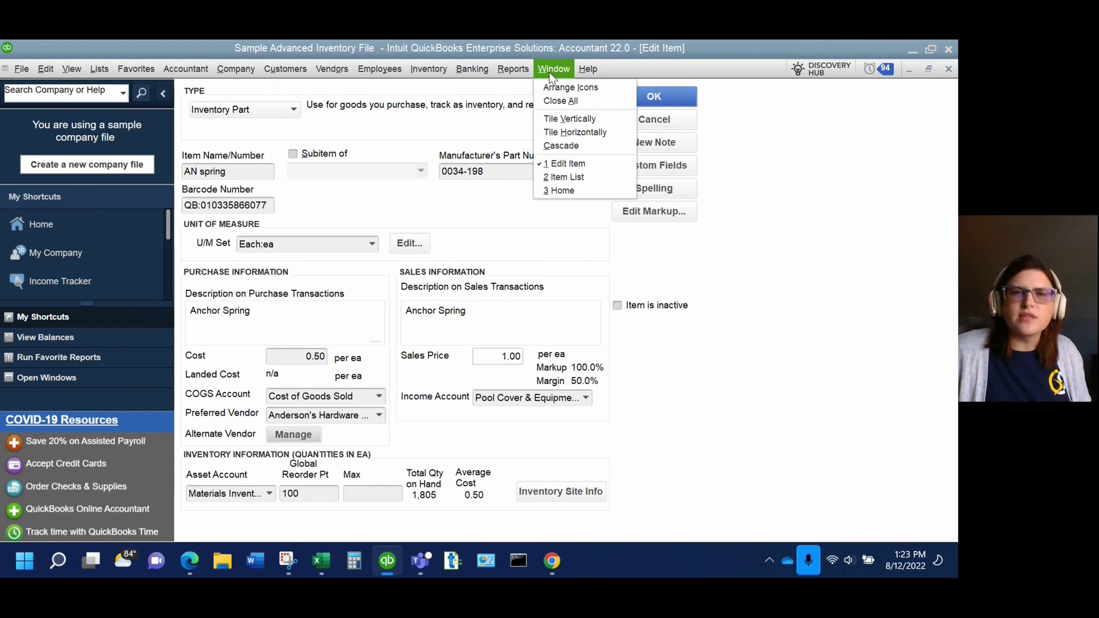
pyautogui.click(550, 72)
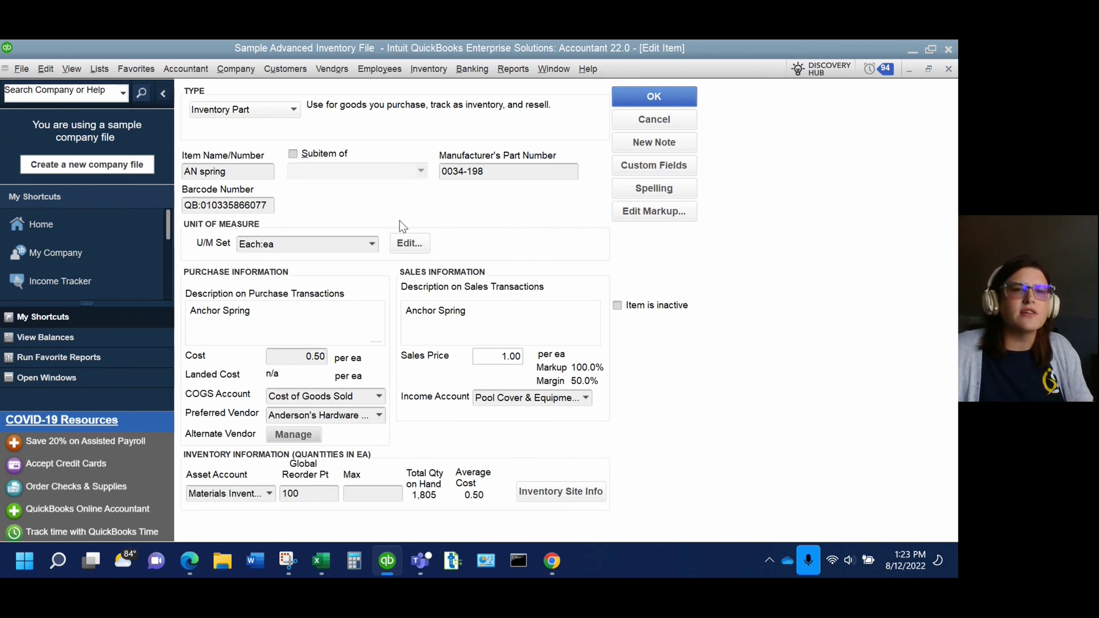
pyautogui.click(93, 68)
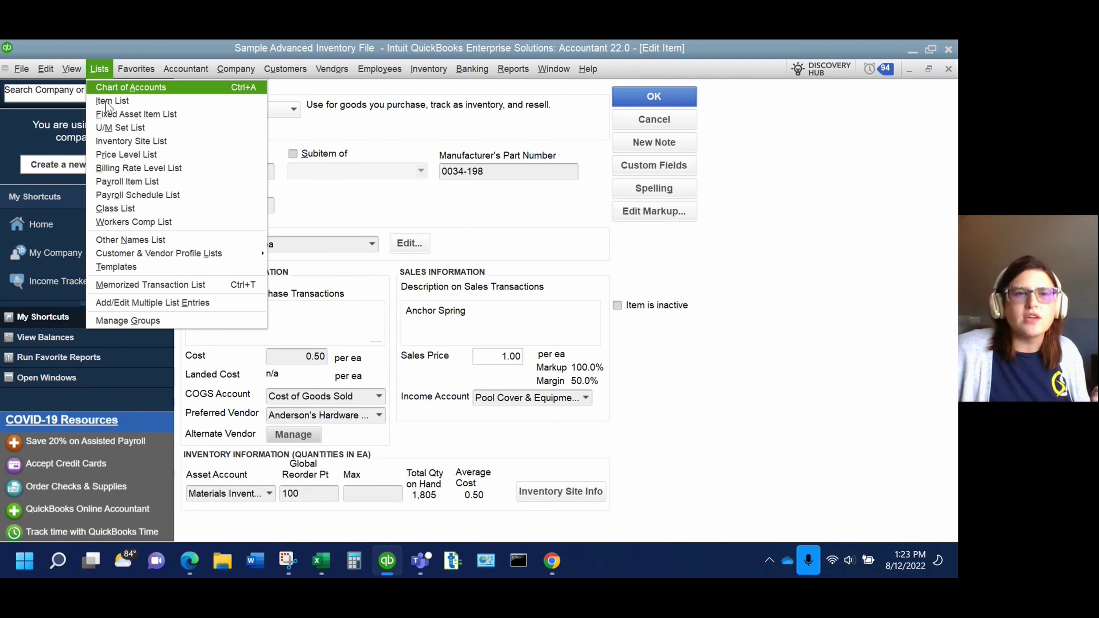
pyautogui.click(135, 303)
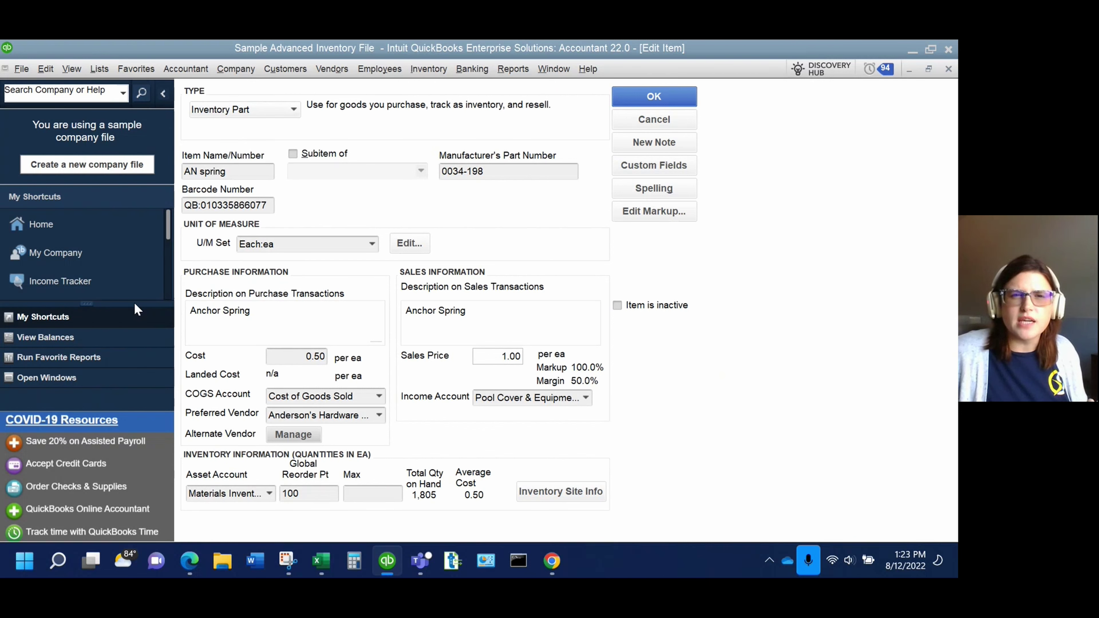
pyautogui.click(313, 152)
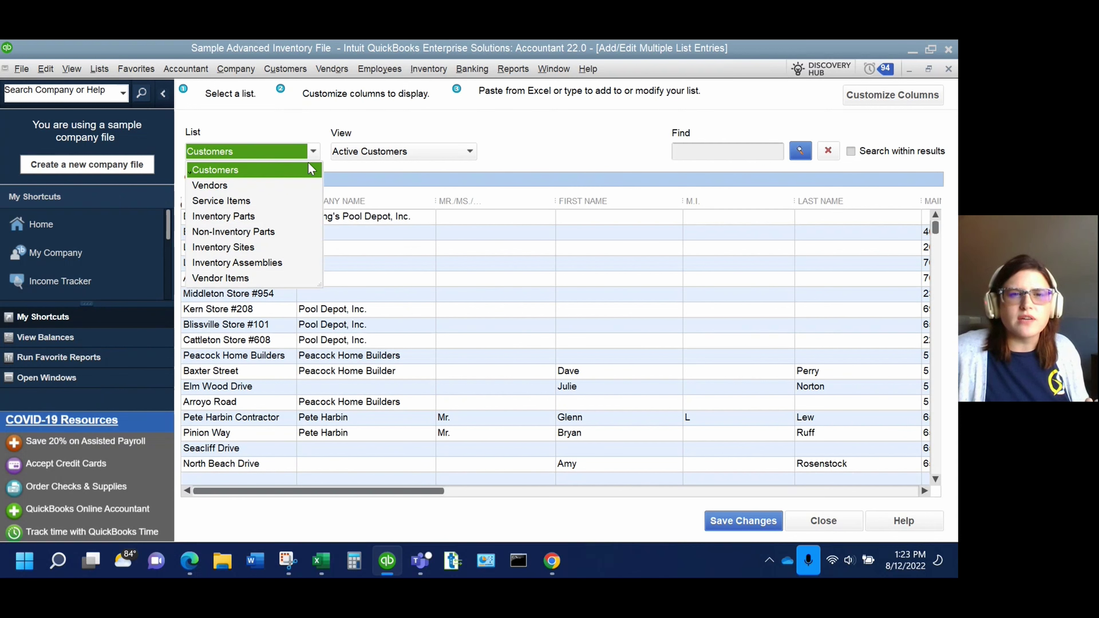
pyautogui.click(286, 277)
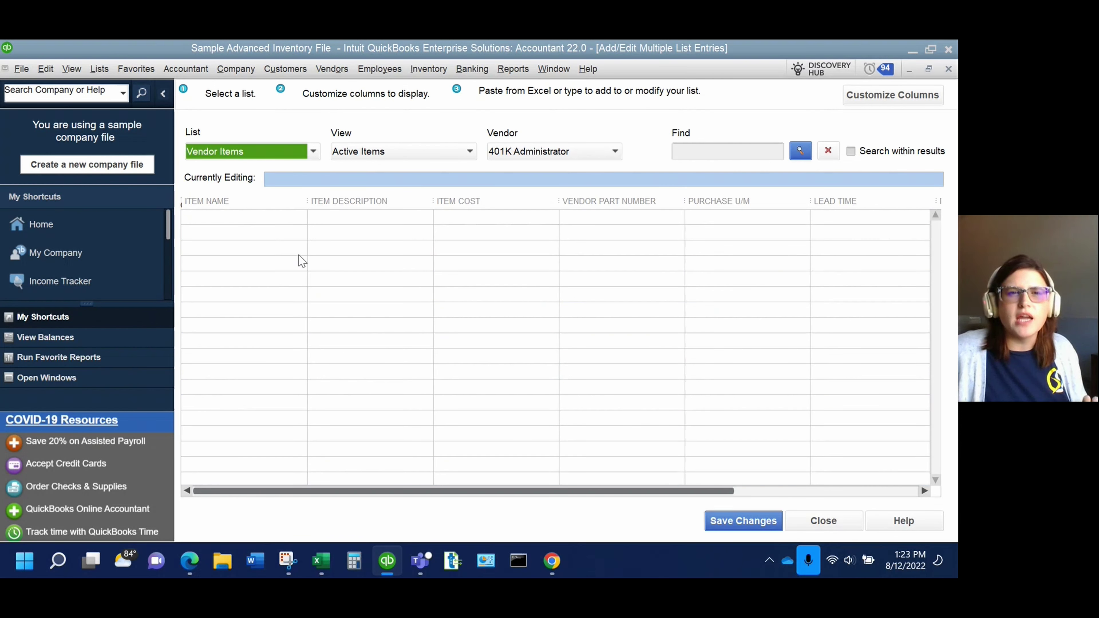
# Set the vendor for the Vendor Items list to Caylor's Hardware & Adhesives
pyautogui.click(255, 218)
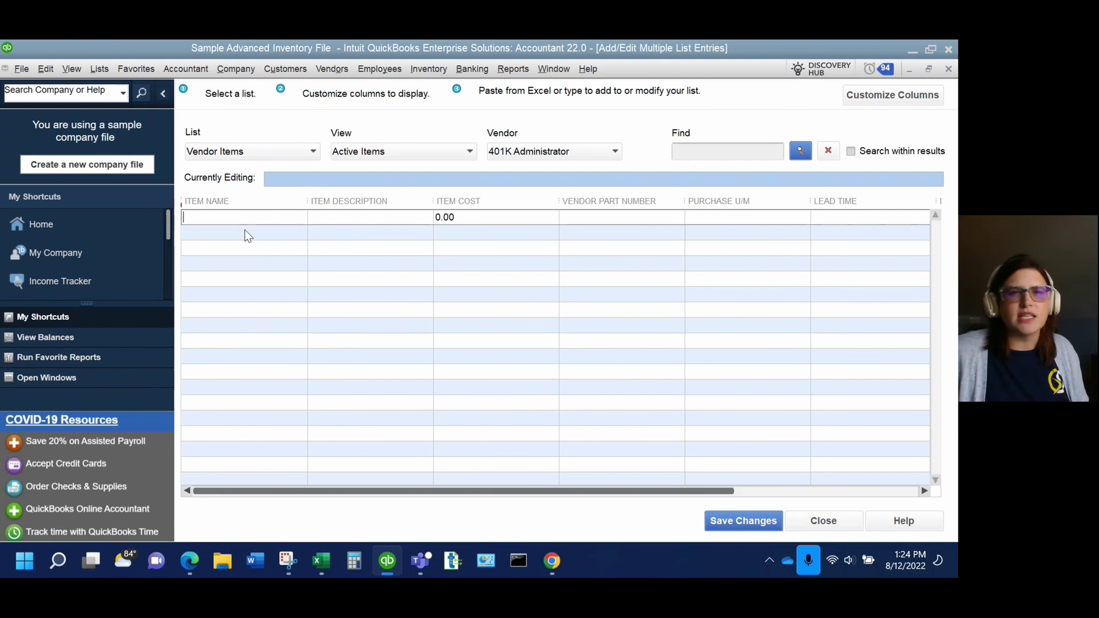
pyautogui.click(262, 156)
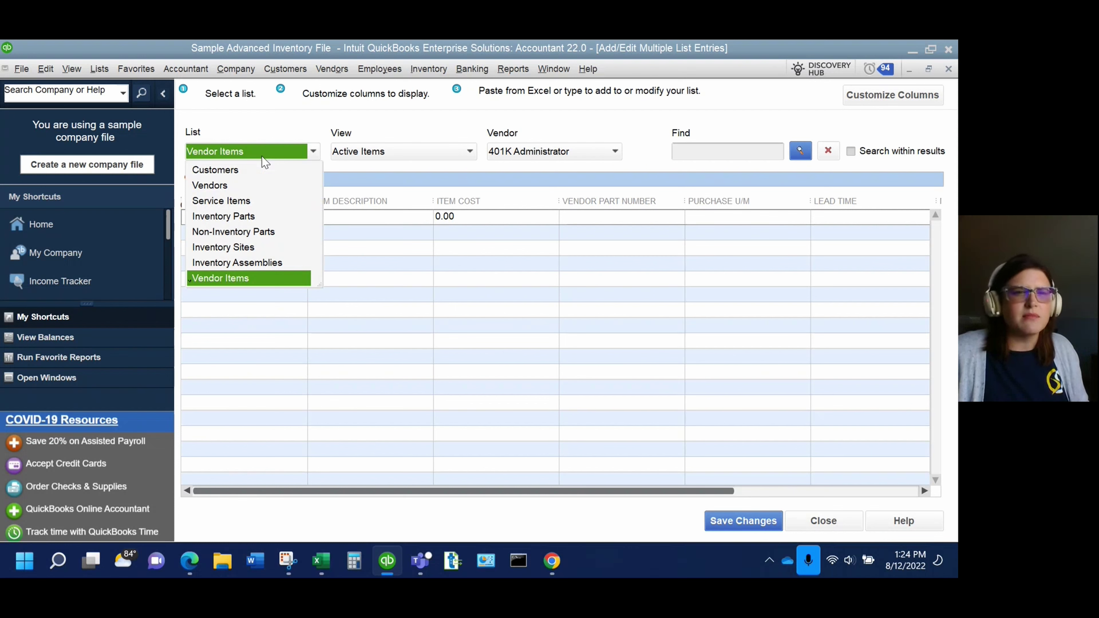
pyautogui.click(262, 156)
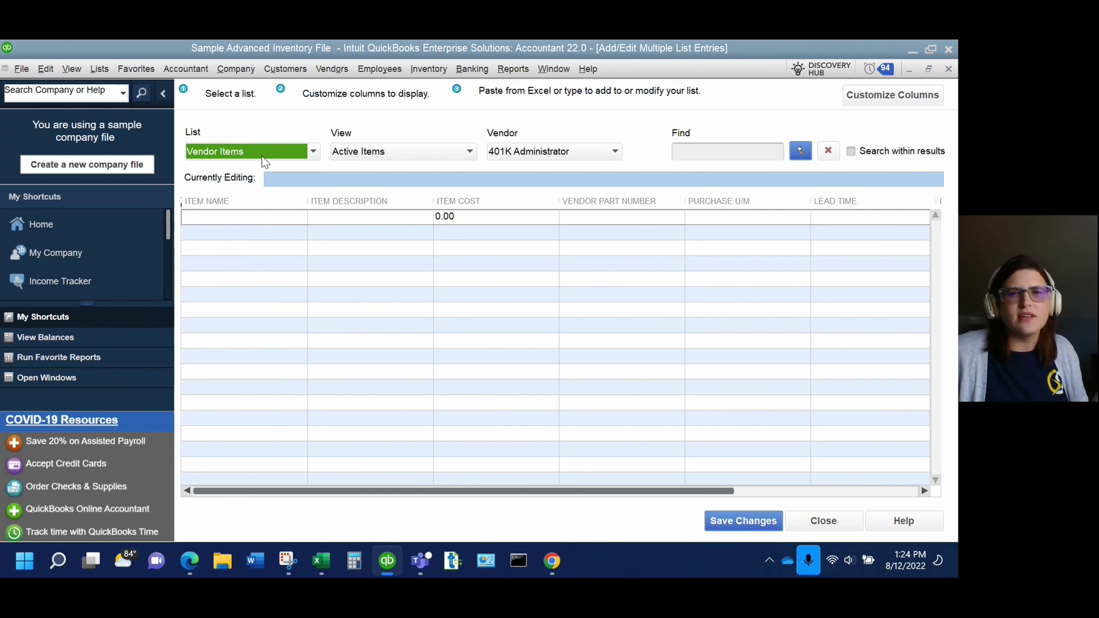
pyautogui.click(260, 223)
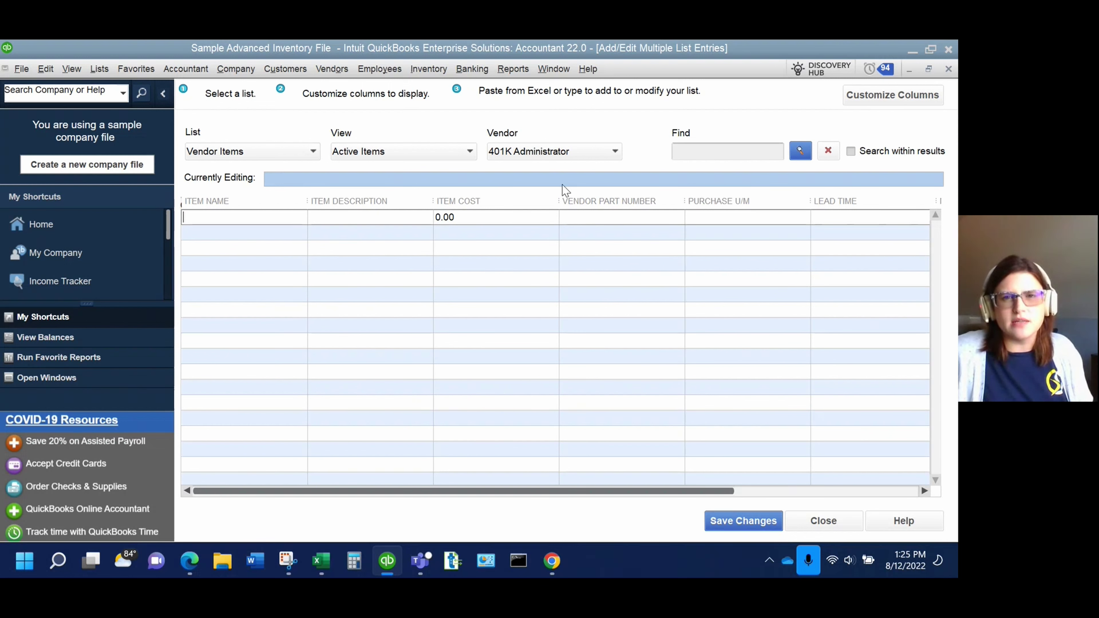
pyautogui.click(562, 152)
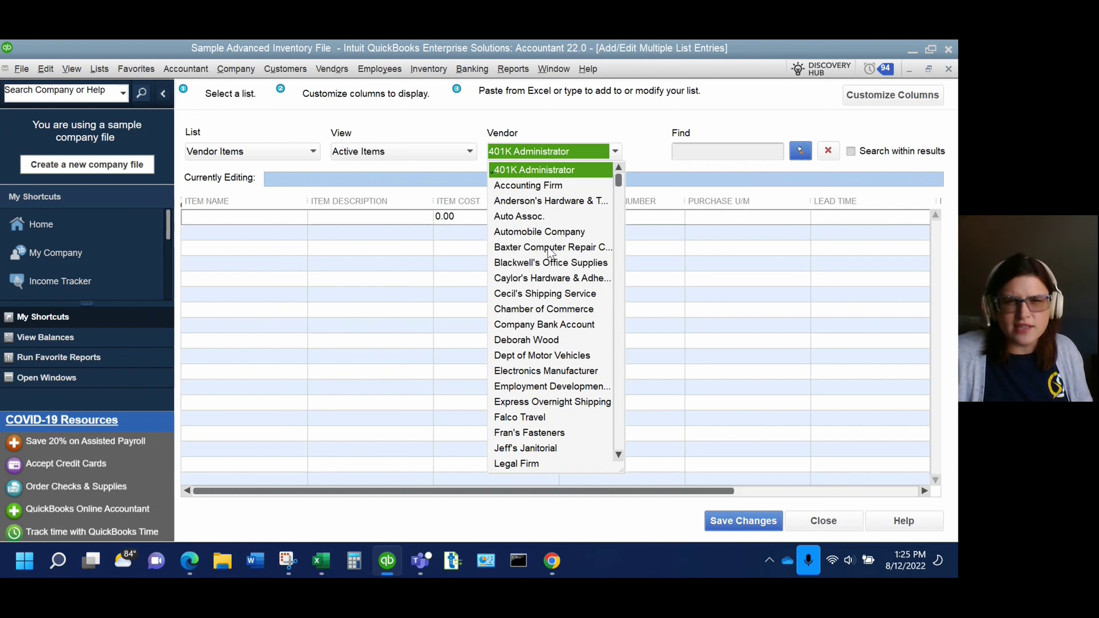
pyautogui.click(548, 279)
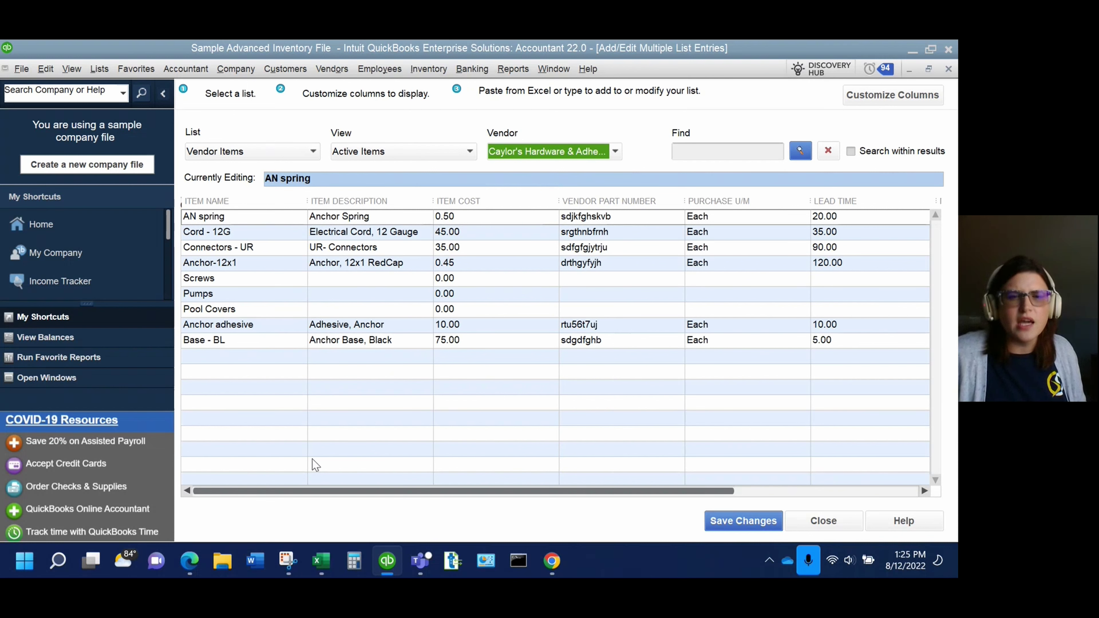
# Switch to the Book2 workbook in Excel and review the item names and descriptions from the start of Sheet1
pyautogui.rightClick(321, 569)
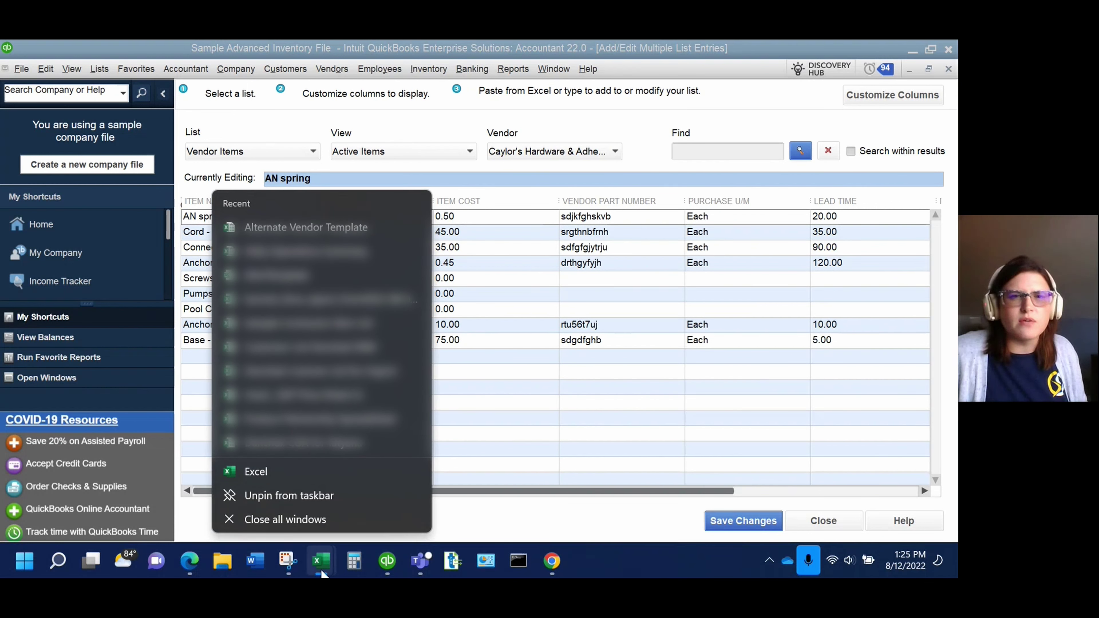
pyautogui.click(320, 569)
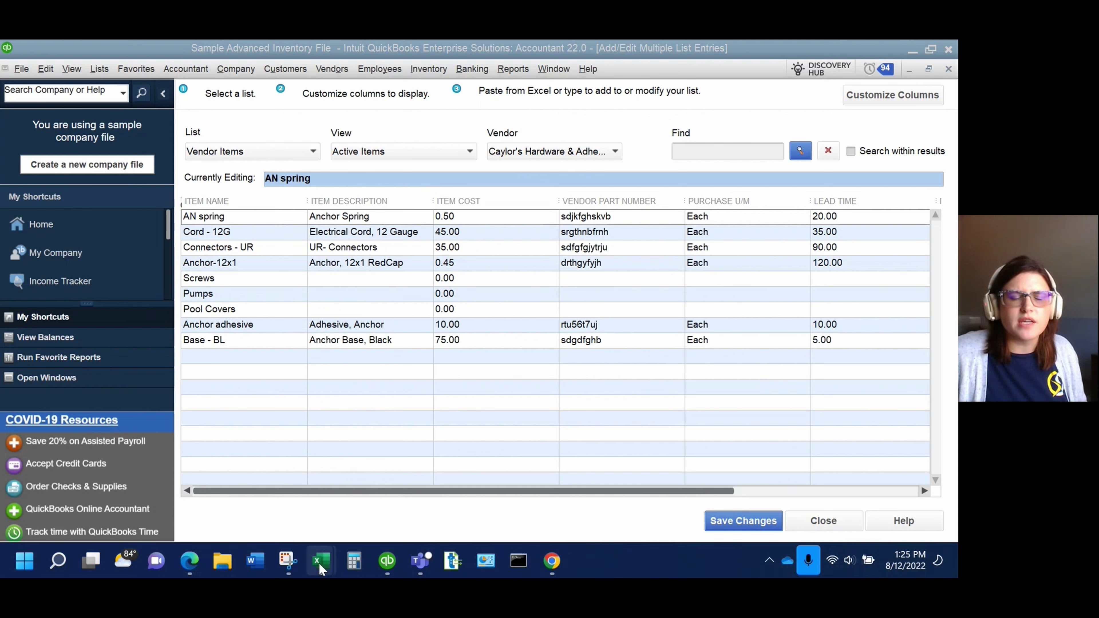
pyautogui.moveTo(319, 563)
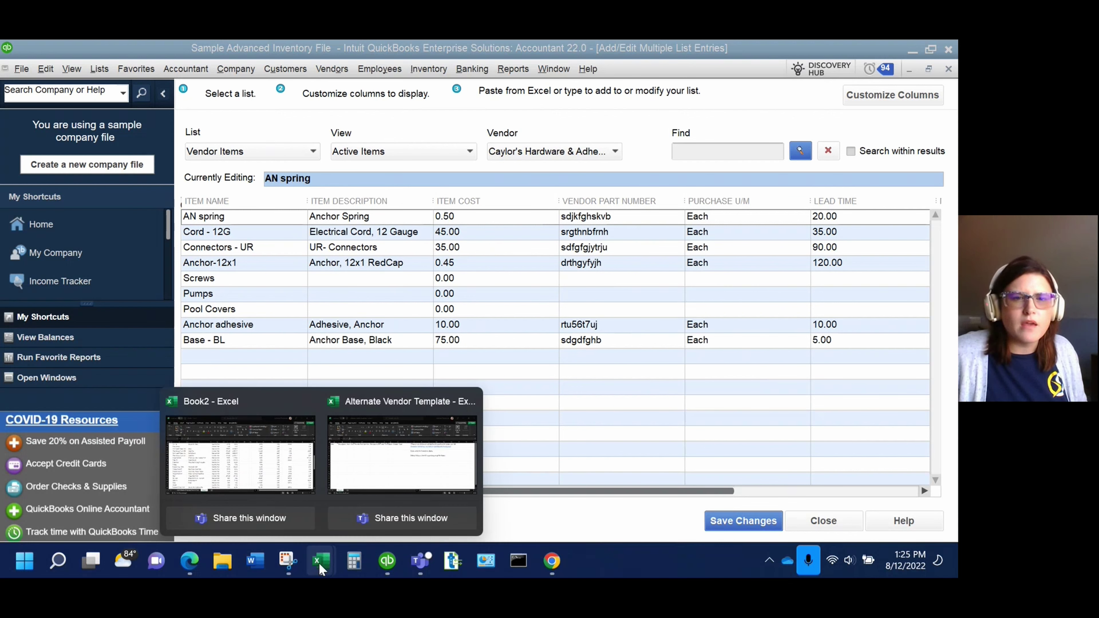
pyautogui.click(253, 476)
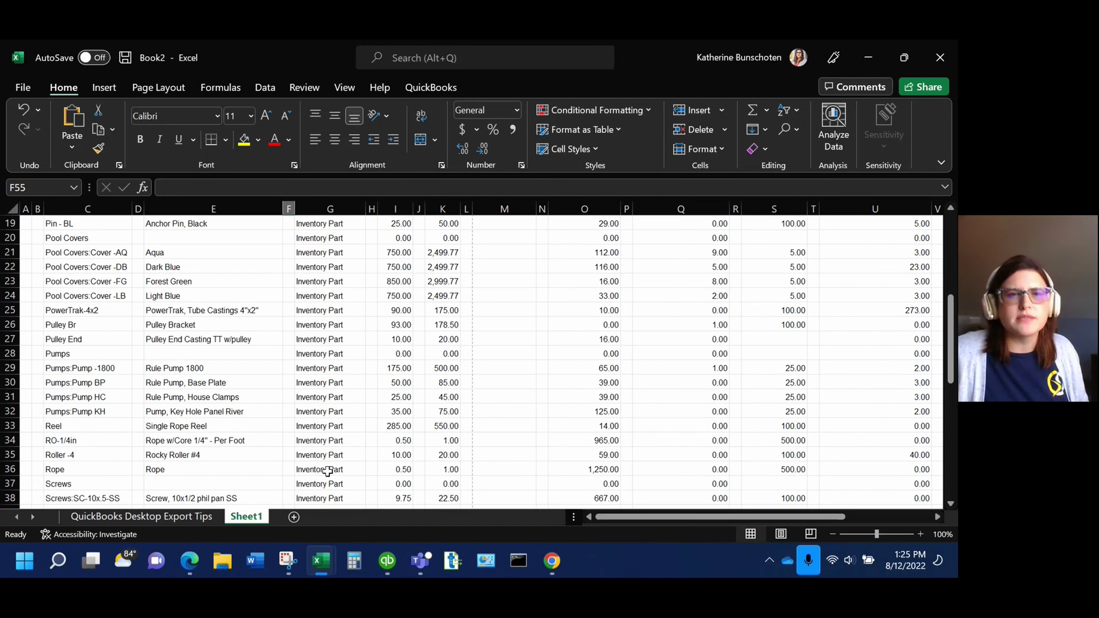
pyautogui.scroll(6, 161, 354)
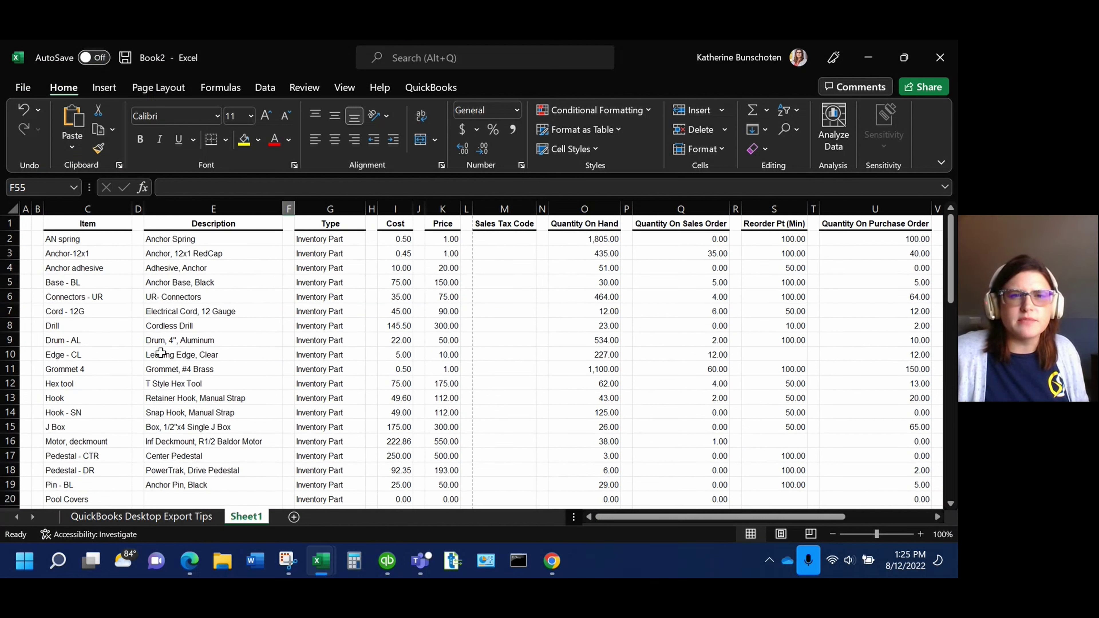
pyautogui.click(161, 282)
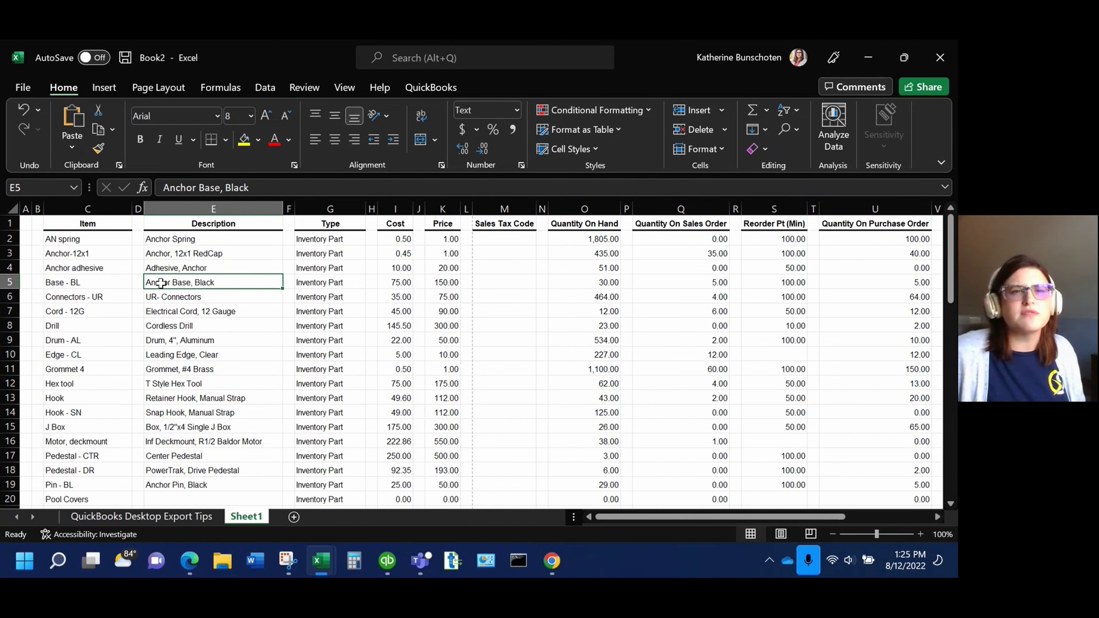
# Look through the Item column on Sheet1 and copy the AN spring item name from cell C2
pyautogui.click(84, 237)
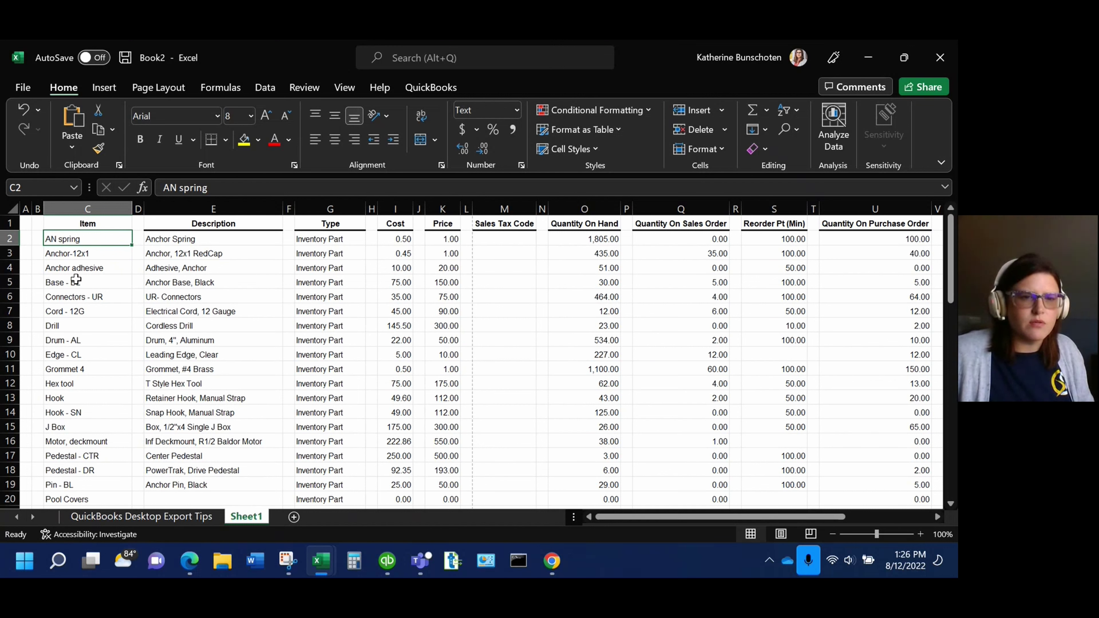
pyautogui.scroll(-3, 76, 358)
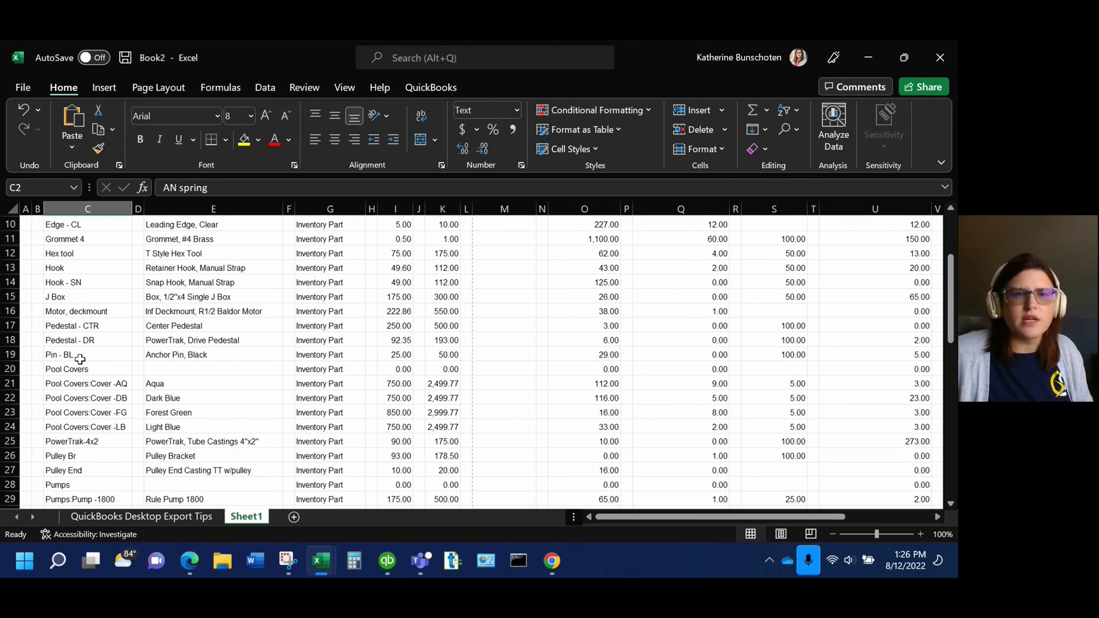
pyautogui.scroll(3, 76, 358)
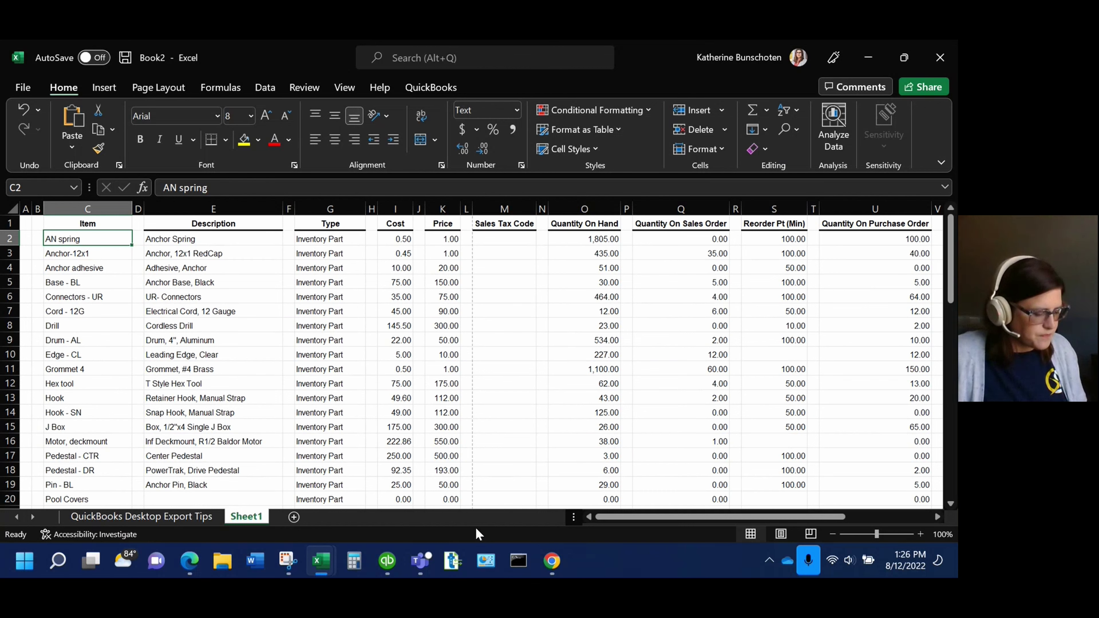
pyautogui.hotkey('ctrl', 'c')
# Switch to QuickBooks and paste the copied name into the first empty Vendor Items row, extending it to AN spring321
pyautogui.click(387, 561)
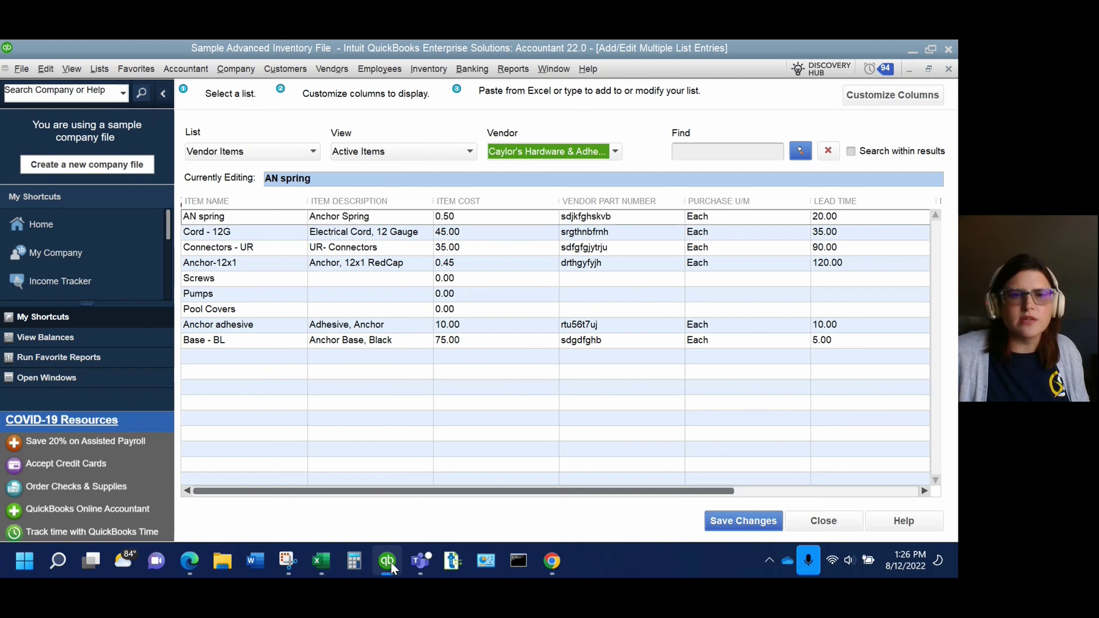
pyautogui.click(266, 356)
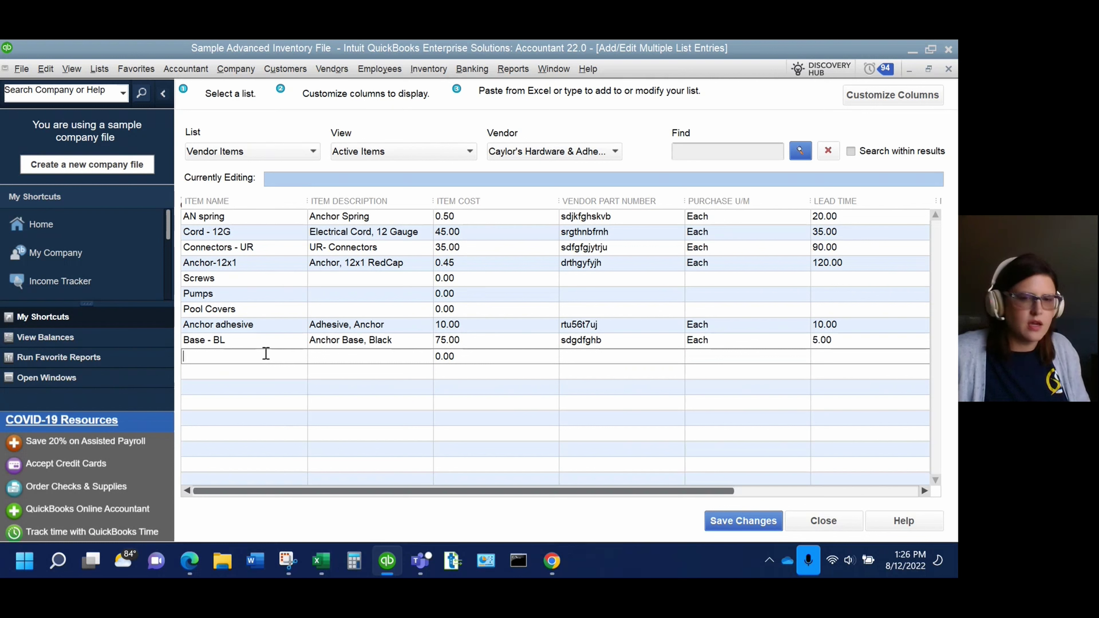
pyautogui.hotkey('ctrl', 'v')
pyautogui.write('321')
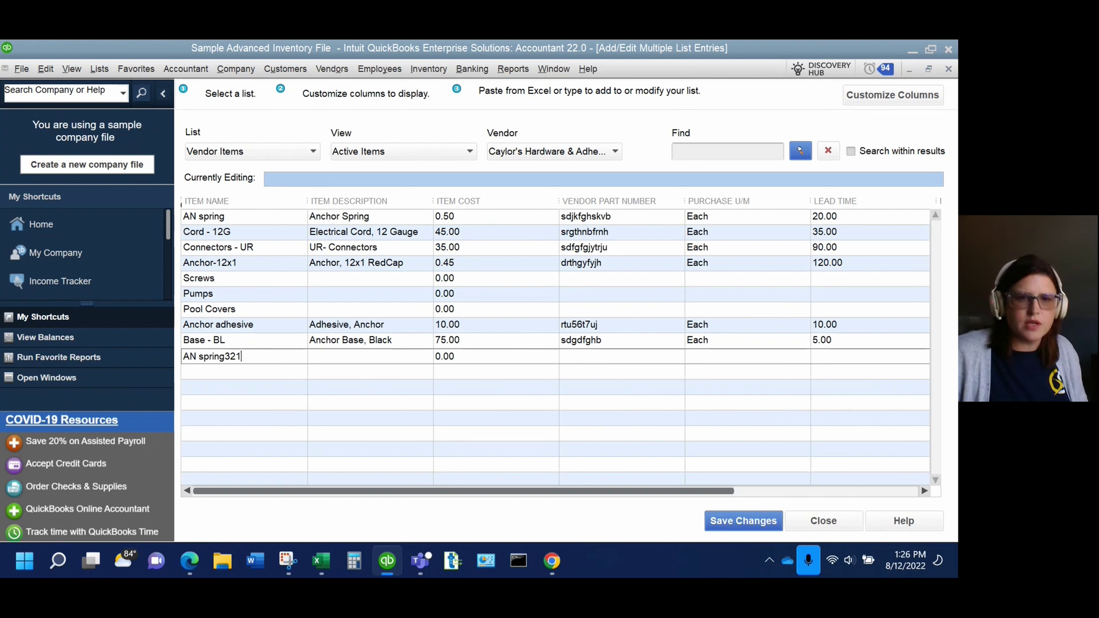
pyautogui.click(344, 369)
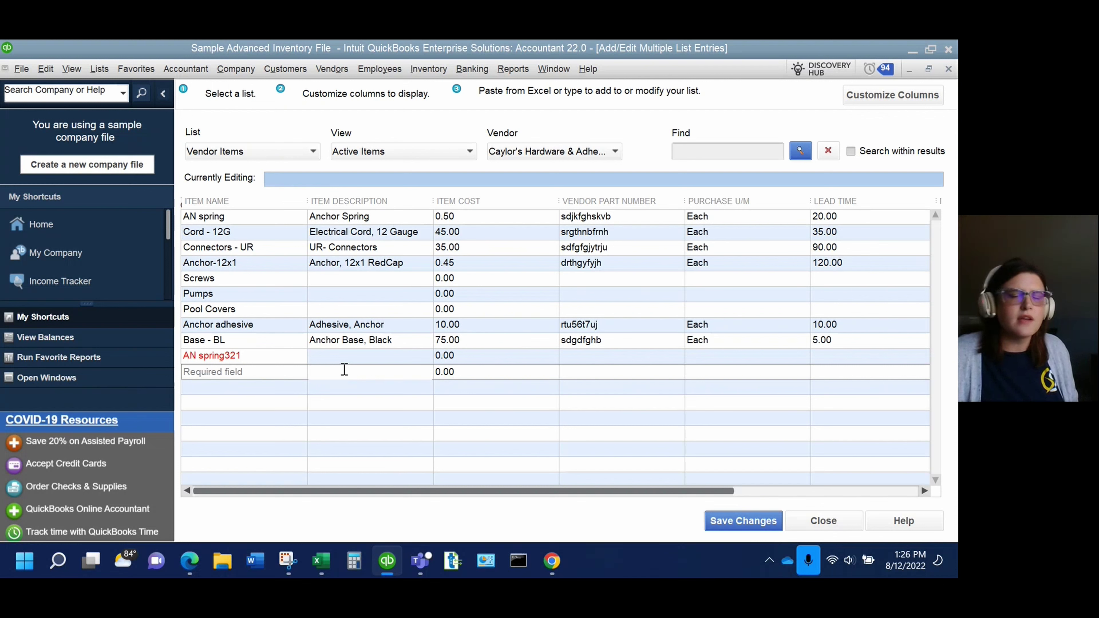
# Clear the AN spring321 name and delete the two unused rows below Base - BL
pyautogui.click(295, 355)
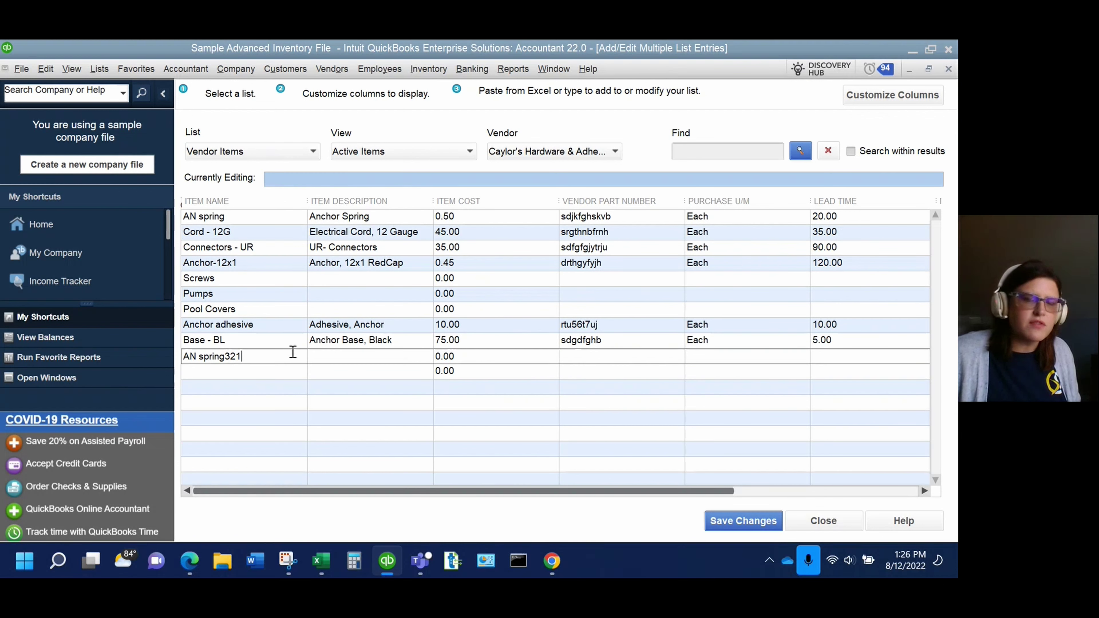
pyautogui.moveTo(250, 351); pyautogui.dragTo(184, 358)
pyautogui.press('BackSpace')
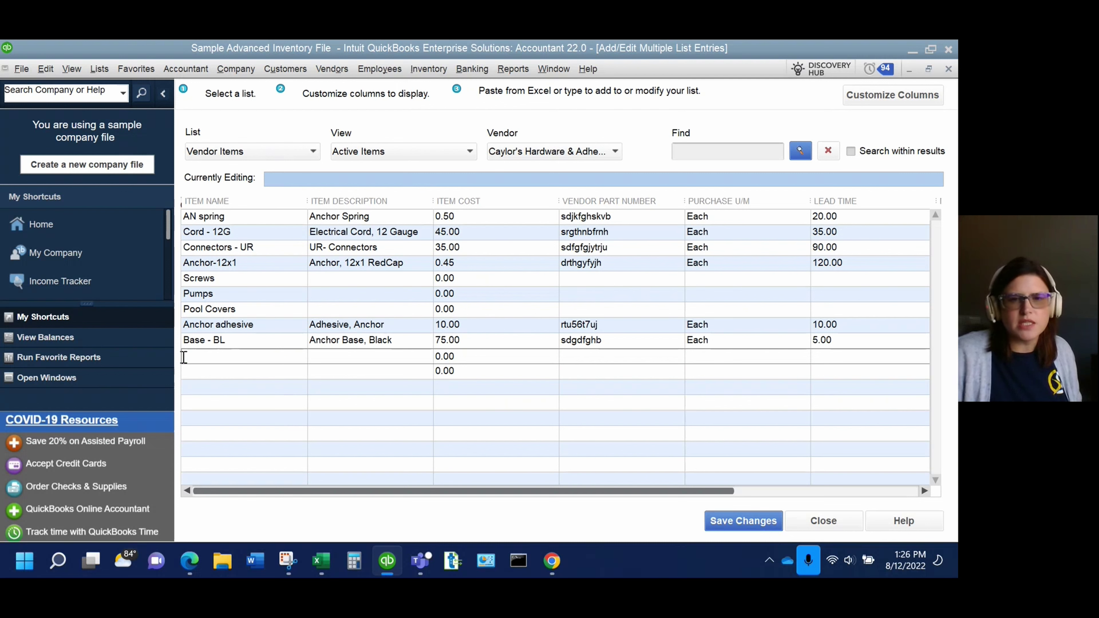
pyautogui.click(228, 373)
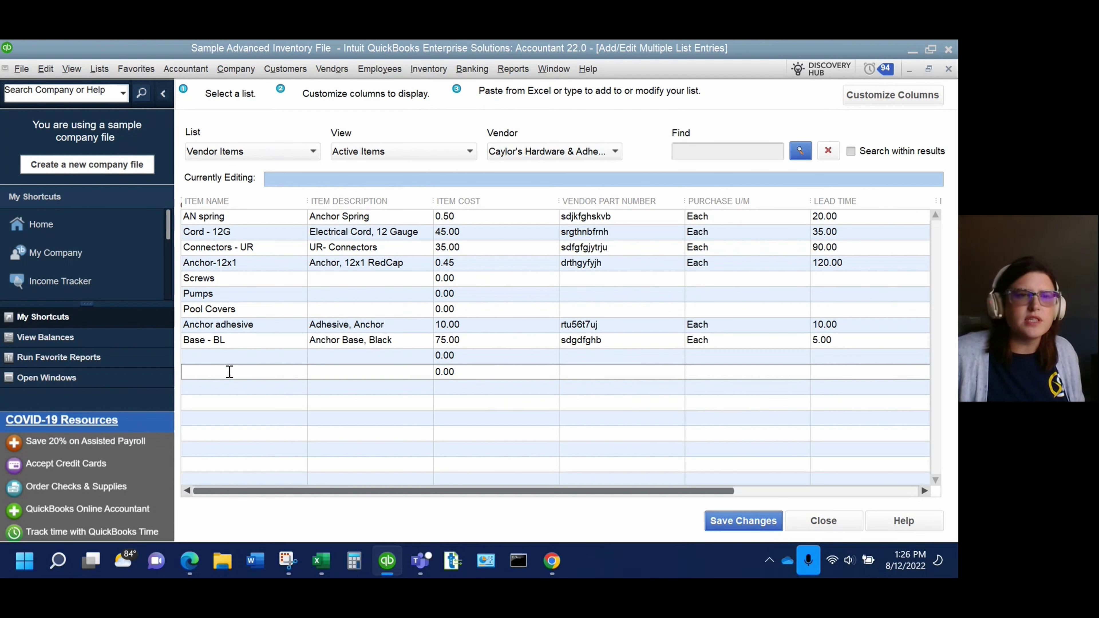
pyautogui.click(45, 69)
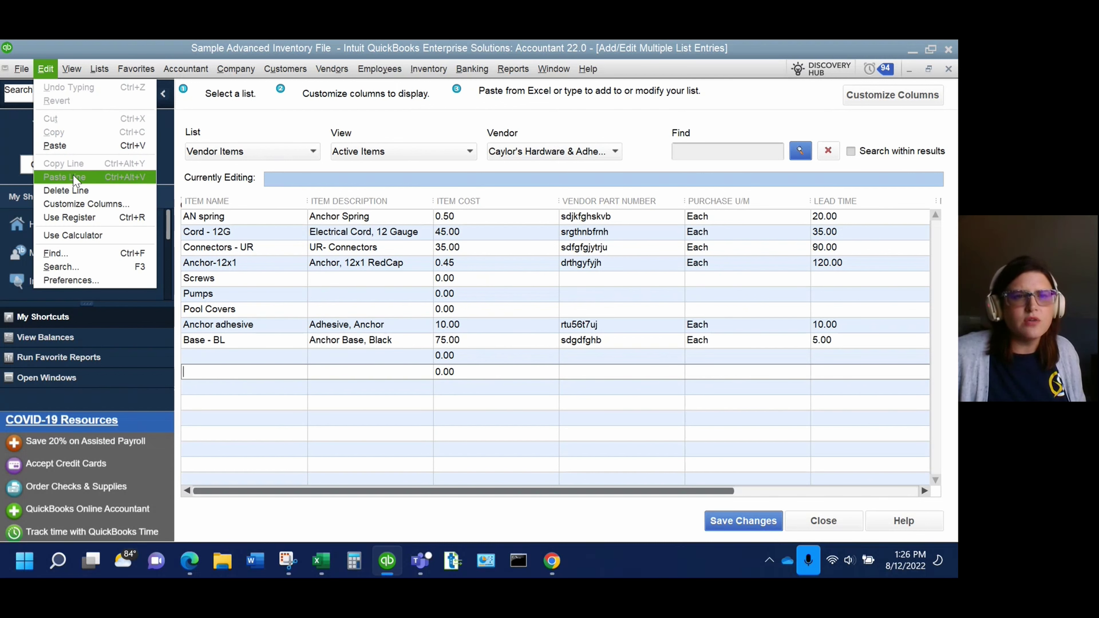
pyautogui.click(75, 187)
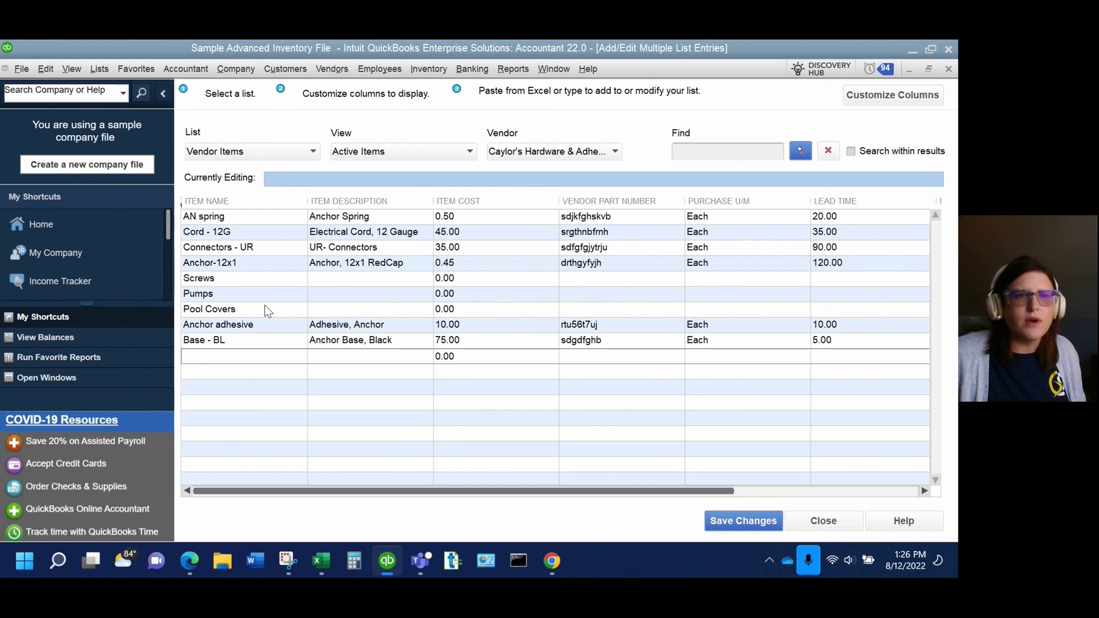
pyautogui.click(46, 69)
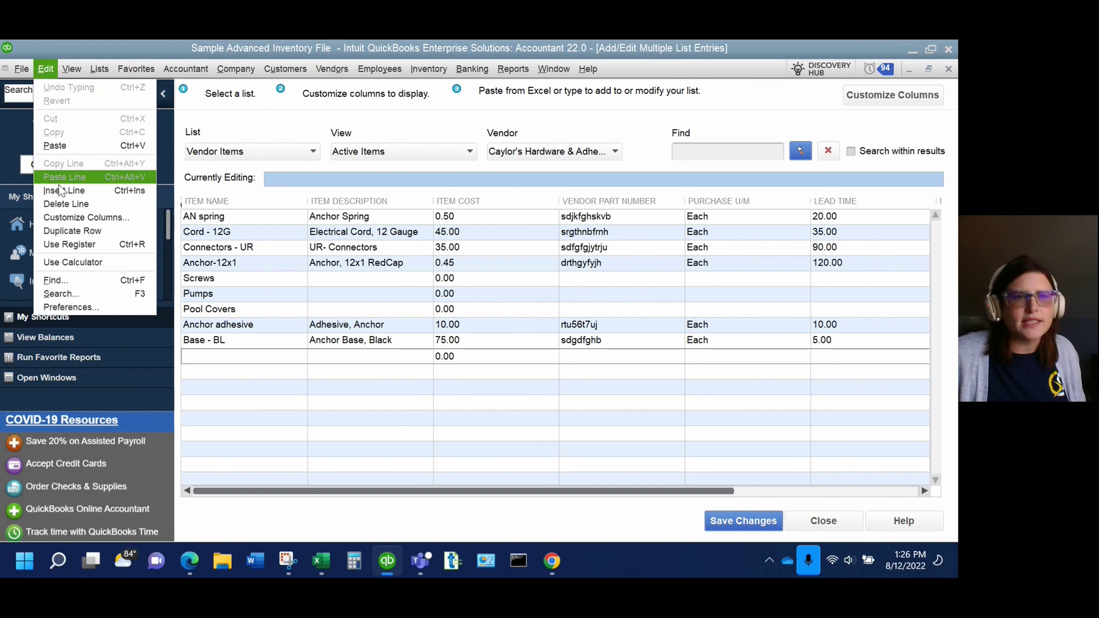
pyautogui.click(61, 204)
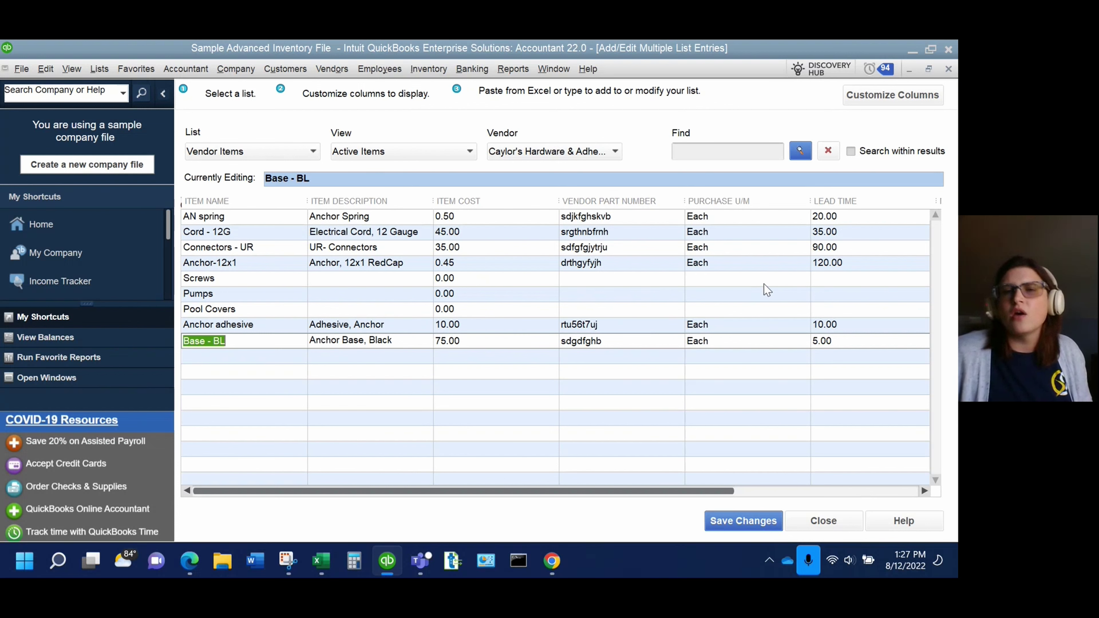
# Review the lead times, the column customization choices and the Vendor Type column of the Vendor Items list, and close Add/Edit Multiple List Entries
pyautogui.click(870, 254)
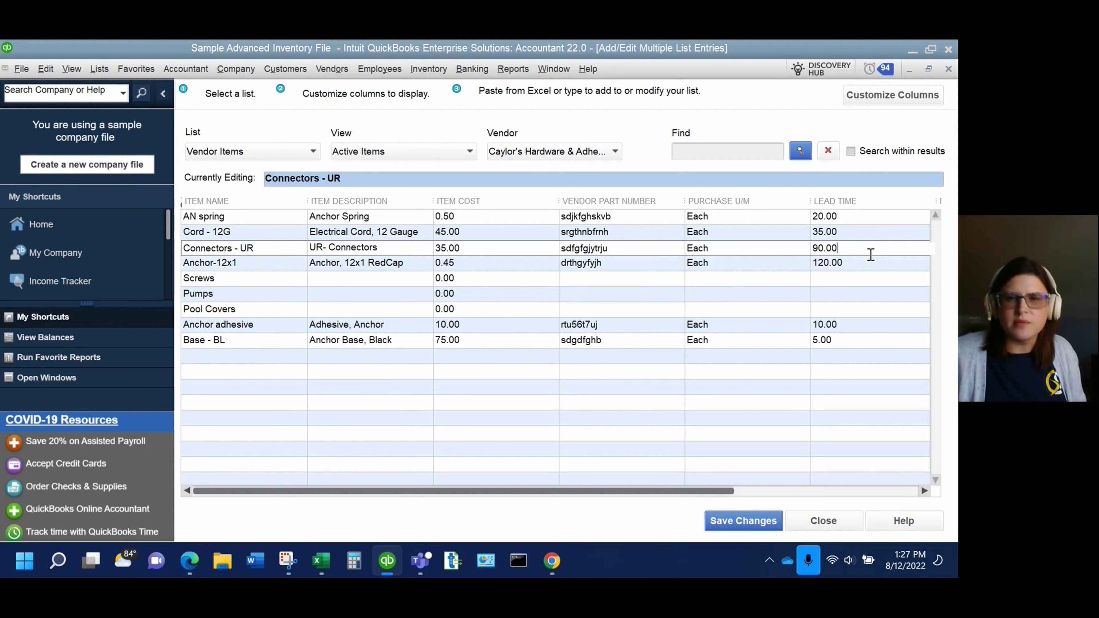
pyautogui.click(890, 96)
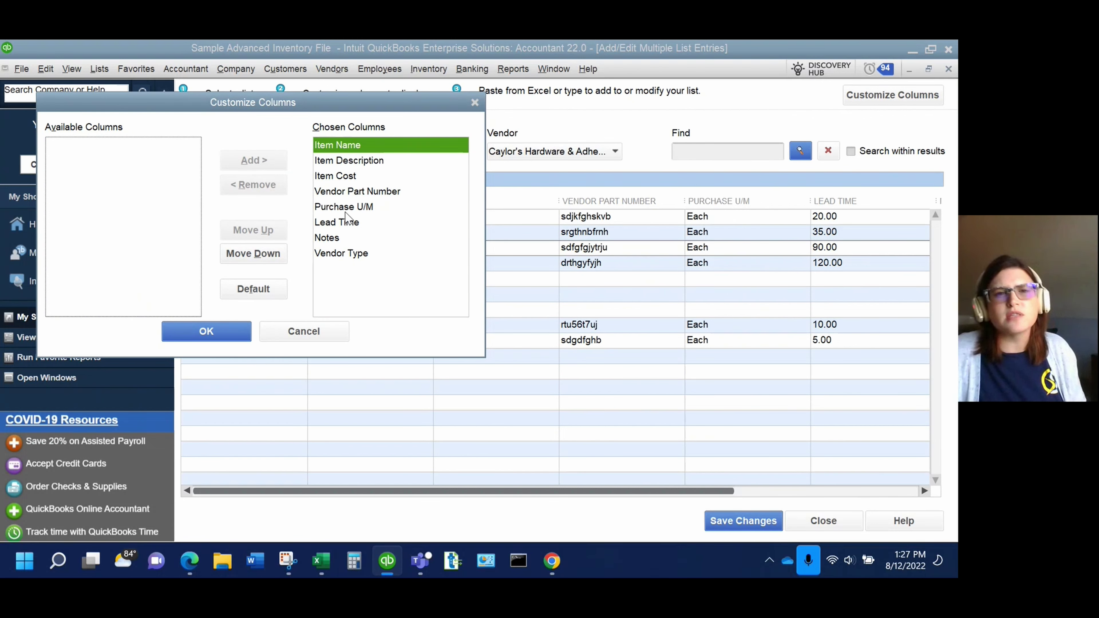
pyautogui.click(320, 332)
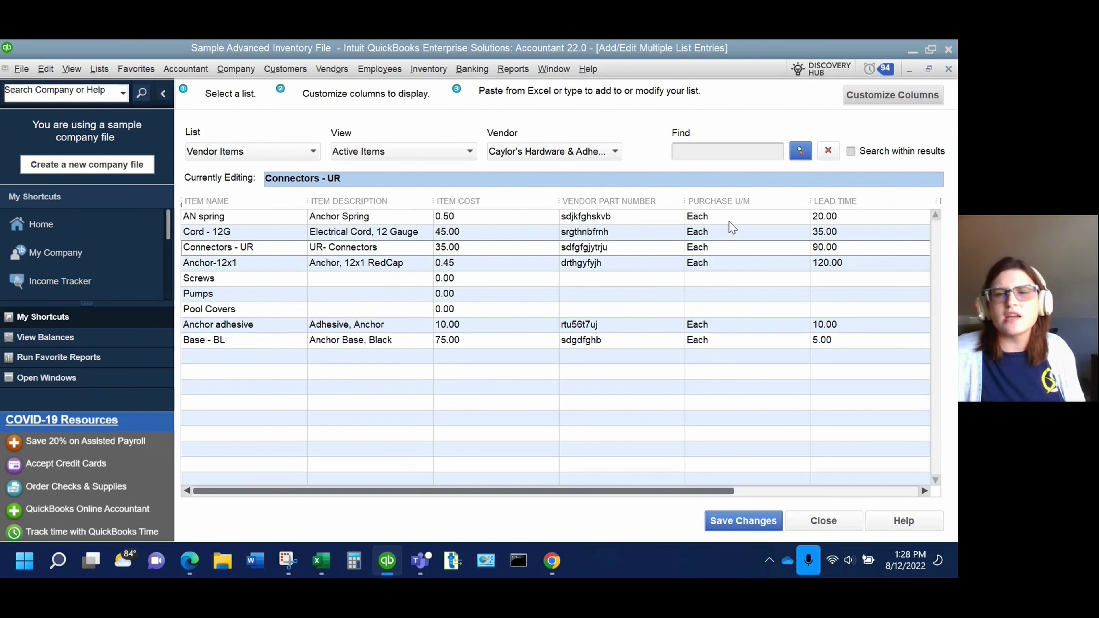
pyautogui.moveTo(716, 488); pyautogui.dragTo(904, 450)
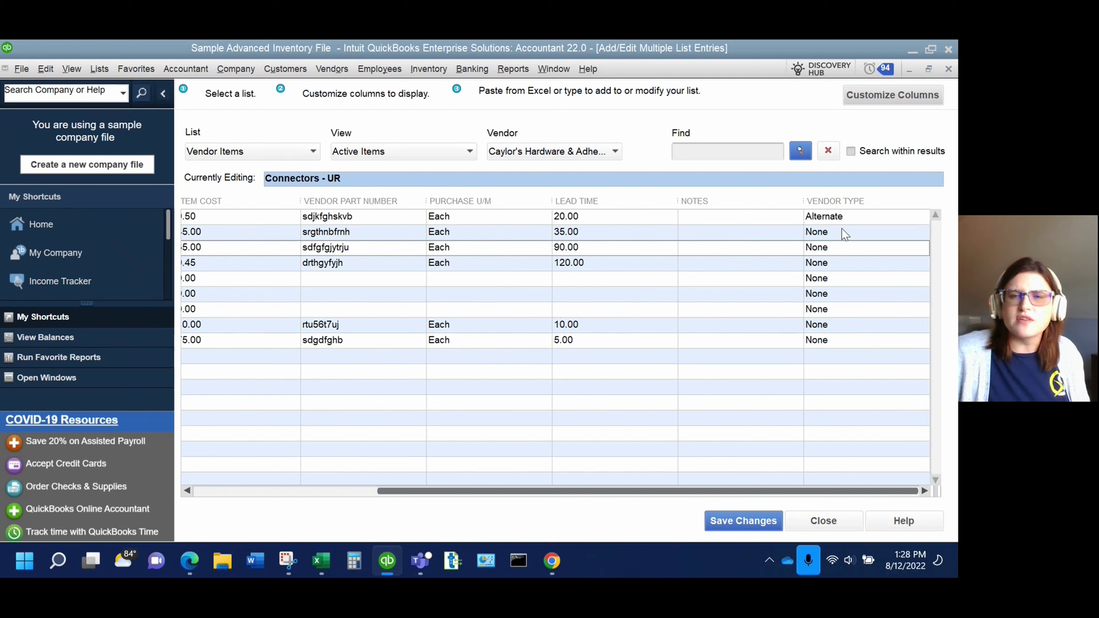
pyautogui.moveTo(727, 492); pyautogui.dragTo(473, 488)
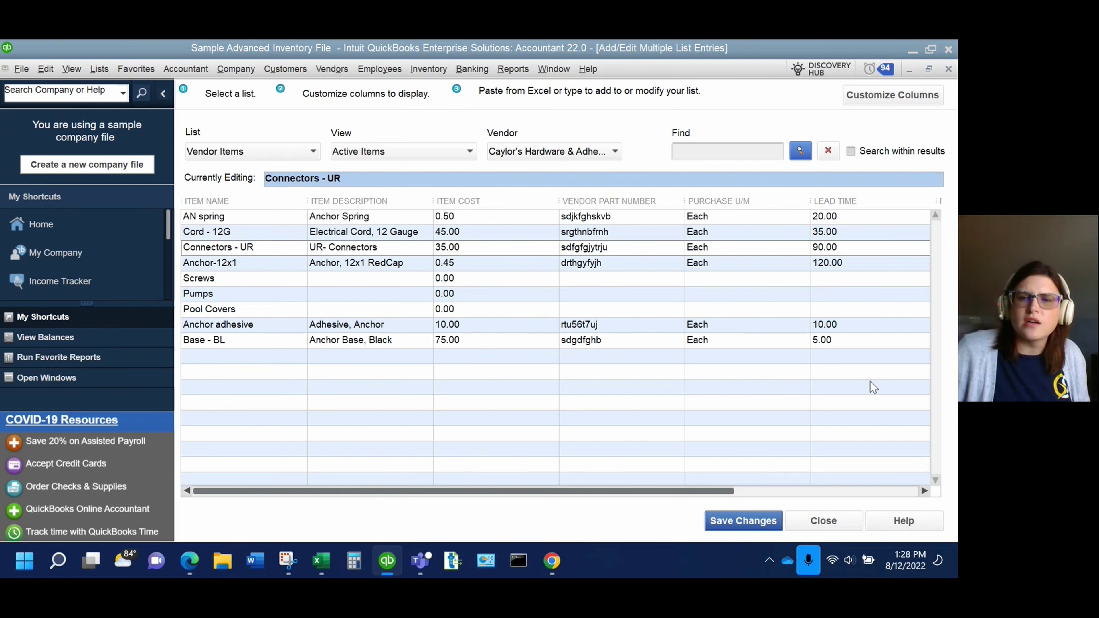
pyautogui.click(842, 518)
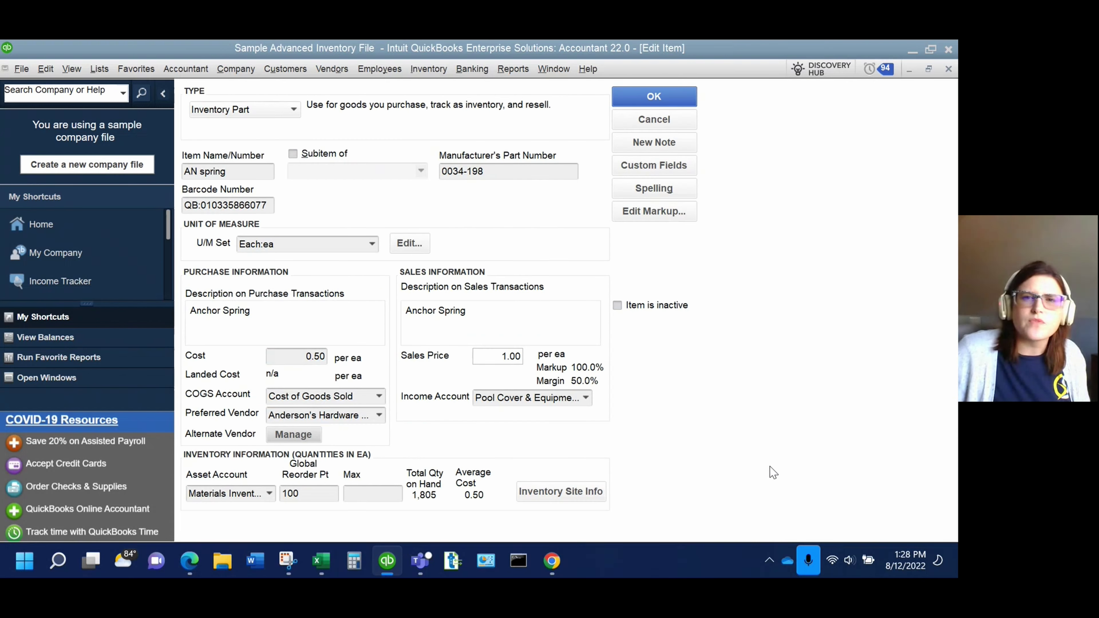
# Start a purchase order for vendor Fran's Fasteners and add the item AN spring on the first line
pyautogui.click(333, 69)
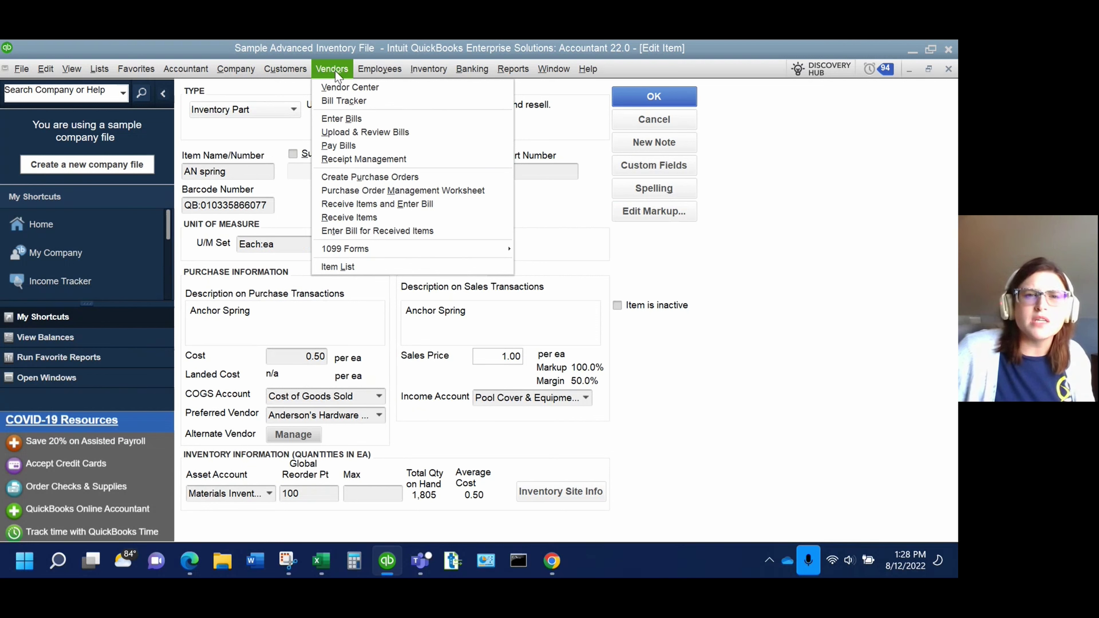
pyautogui.click(364, 177)
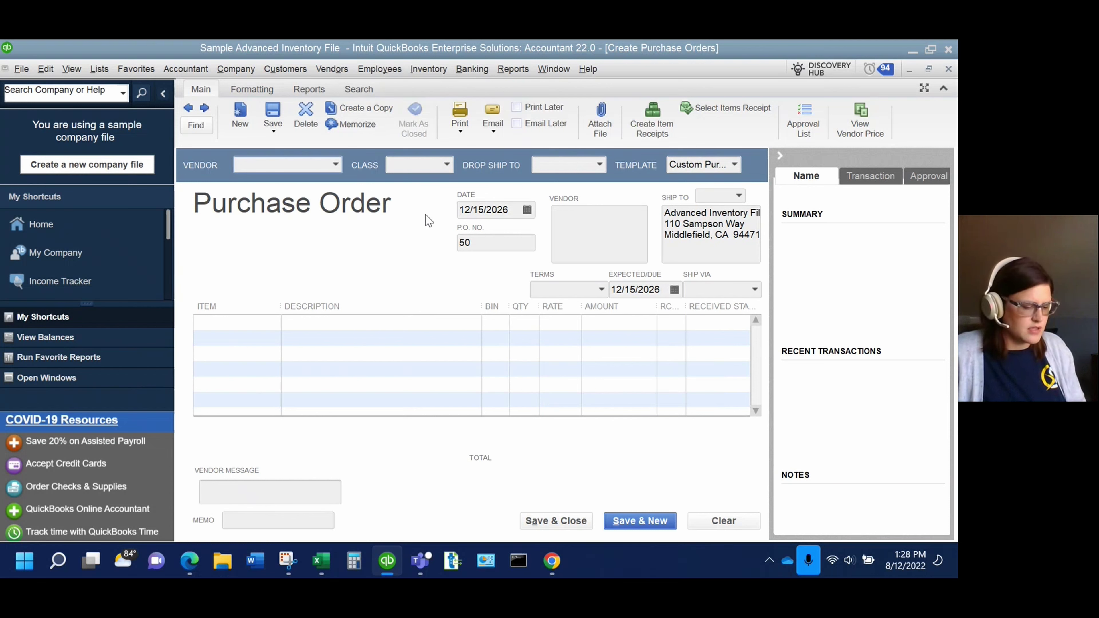
pyautogui.write('Fran')
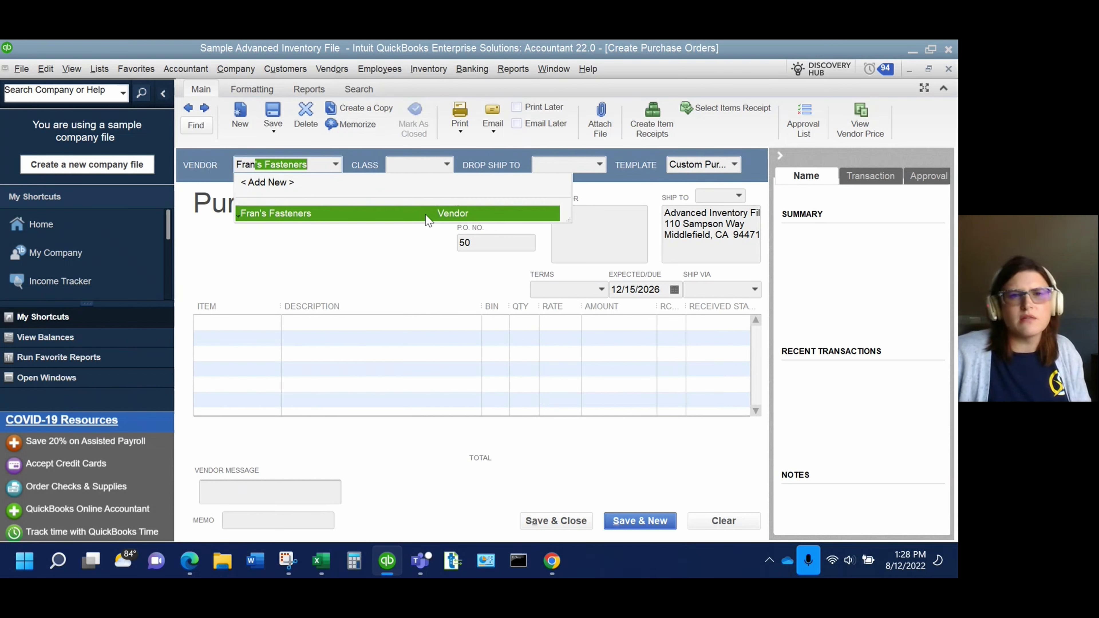
pyautogui.press('Tab')
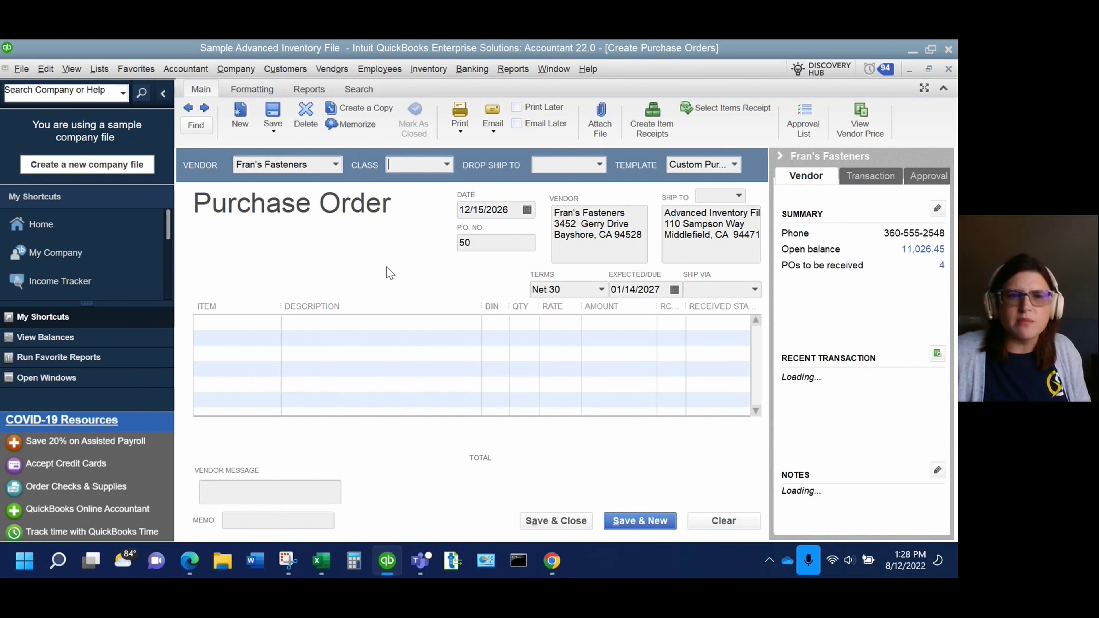
pyautogui.click(214, 329)
pyautogui.write('AN spring')
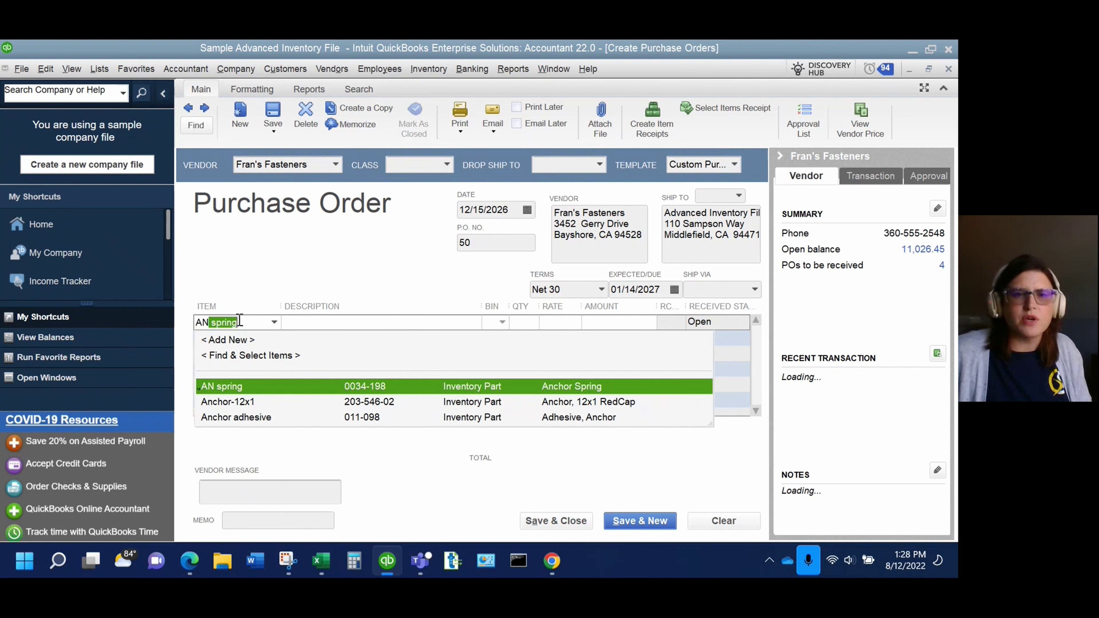
pyautogui.press('Tab')
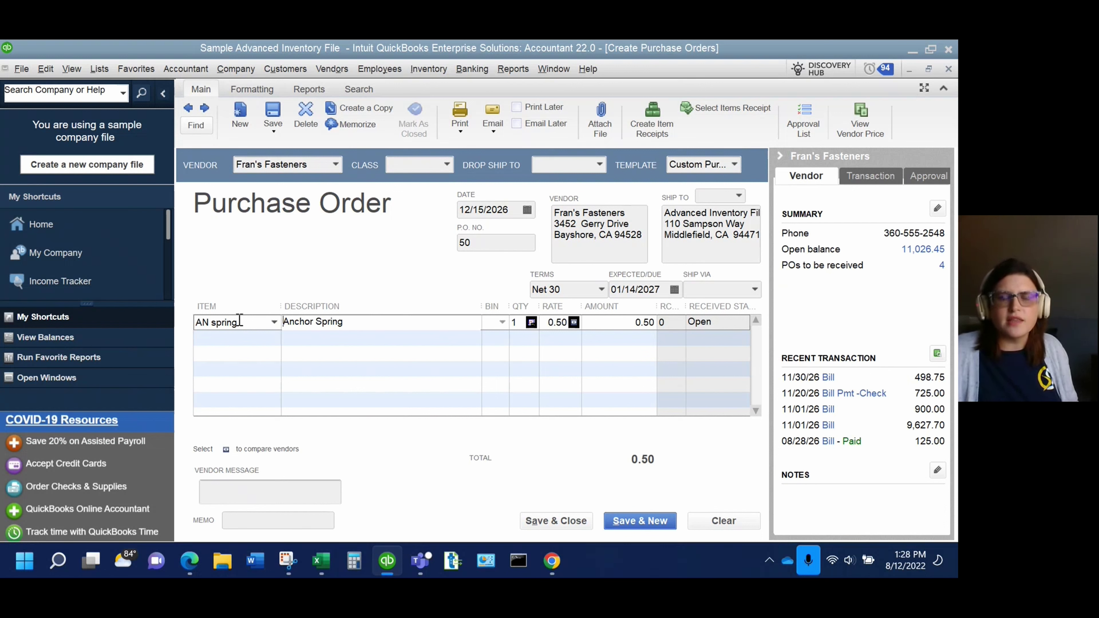
# Compare the preferred and alternate vendors for the AN spring line, and return to the purchase order
pyautogui.click(532, 323)
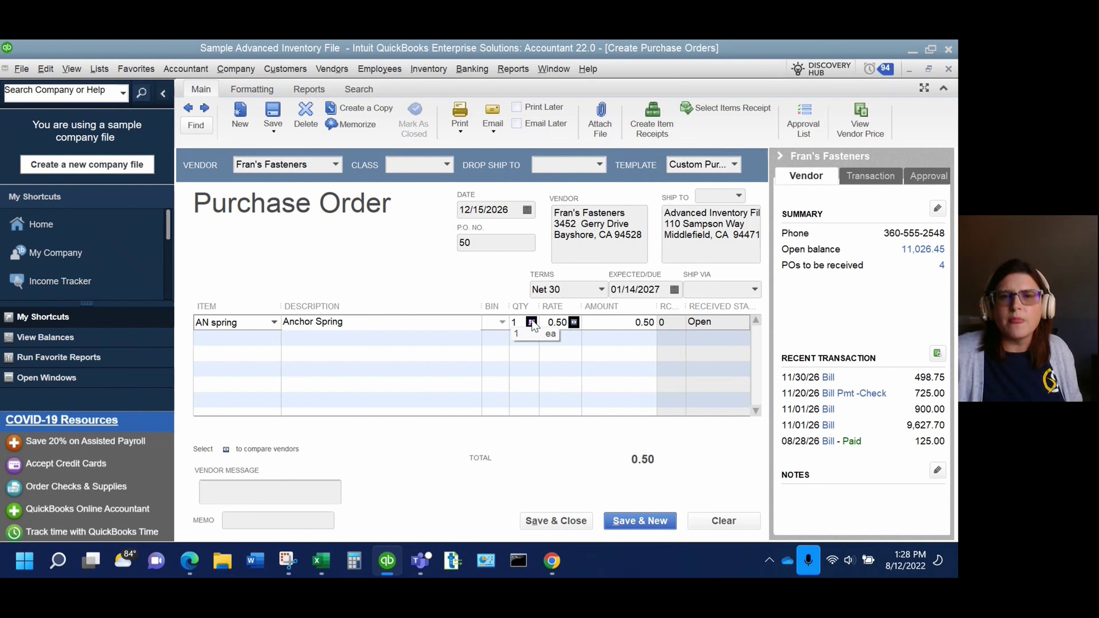
pyautogui.click(574, 322)
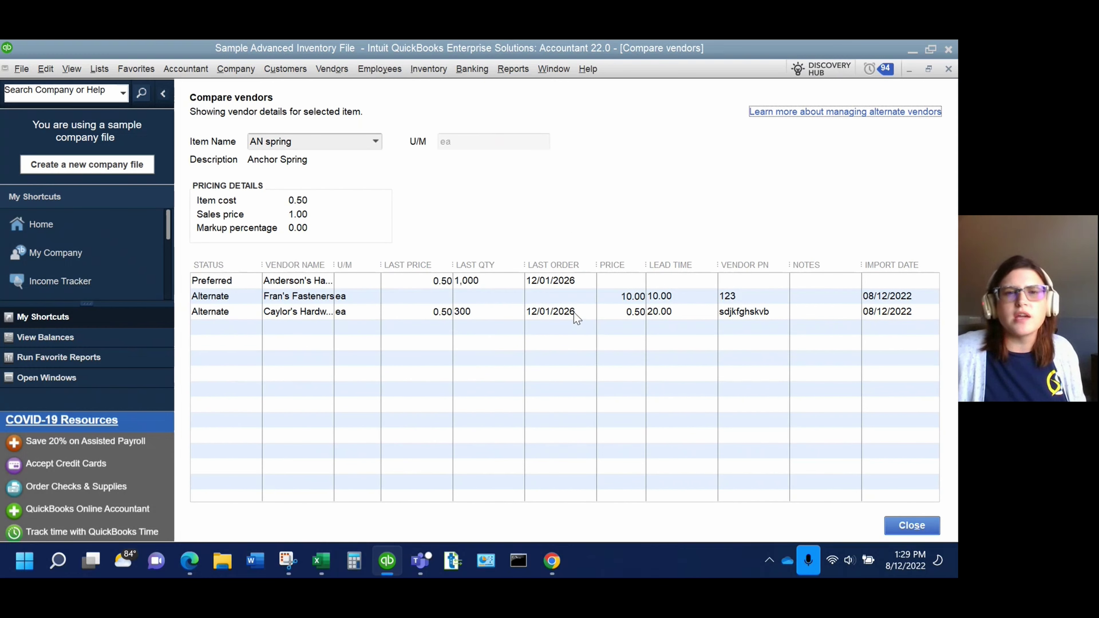
pyautogui.click(948, 70)
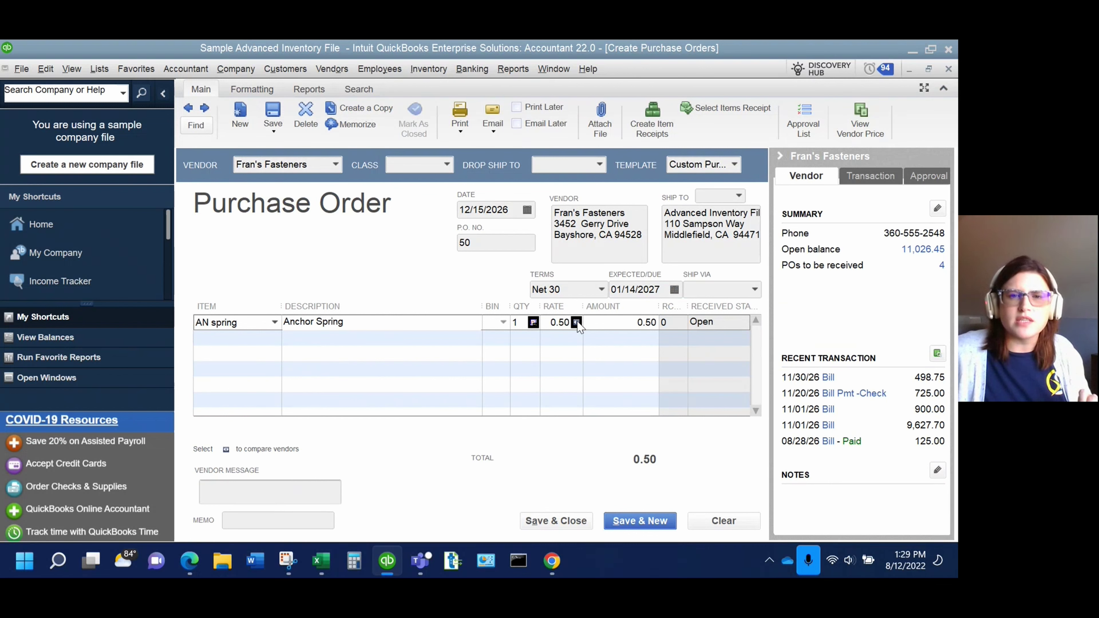
# Check the AN spring's current availability across inventory sites, and review Fran's Fasteners' price in the vendor comparison
pyautogui.click(531, 322)
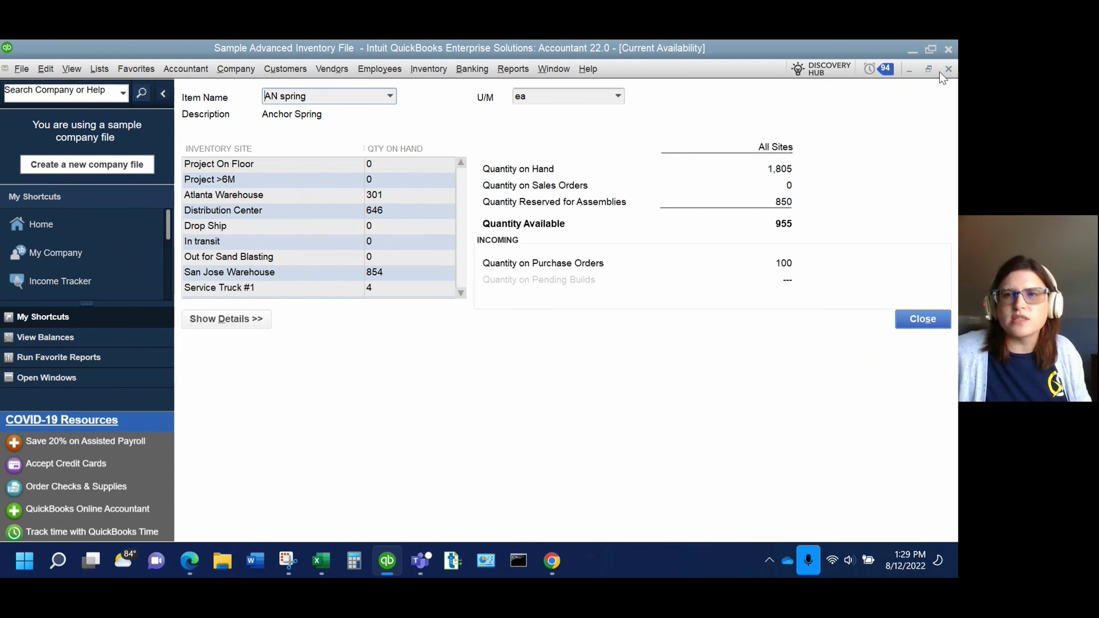
pyautogui.click(948, 70)
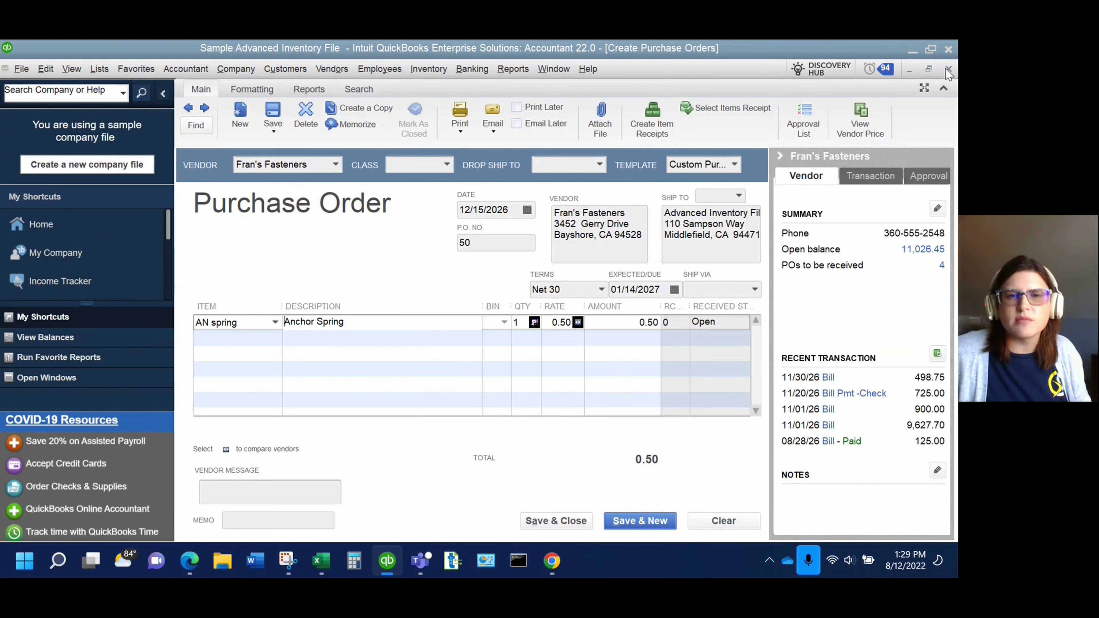
pyautogui.click(578, 322)
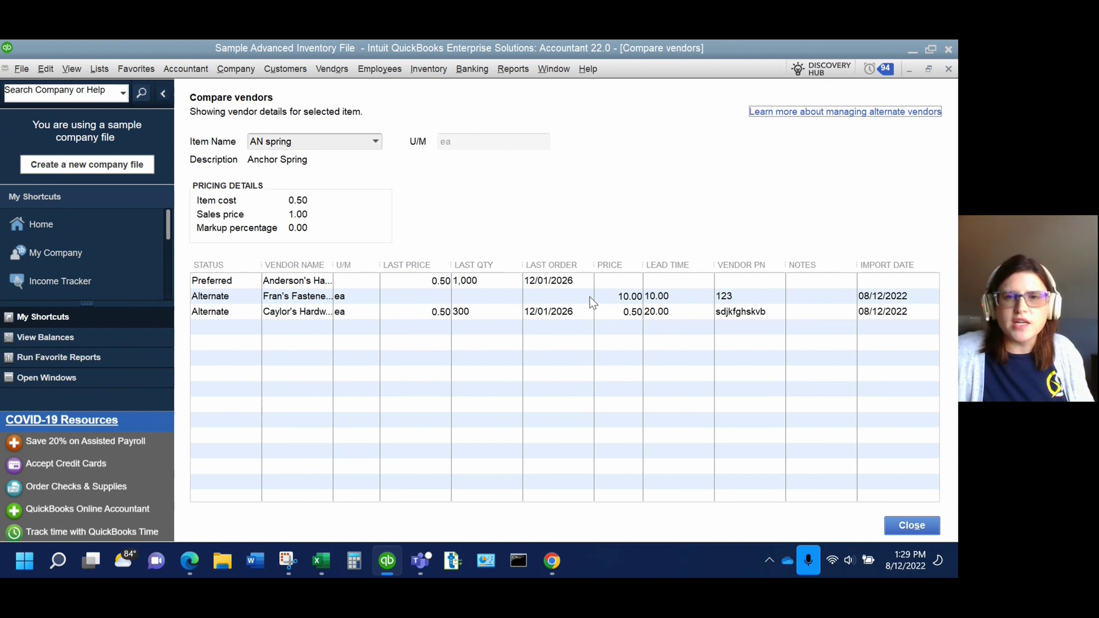
pyautogui.click(618, 298)
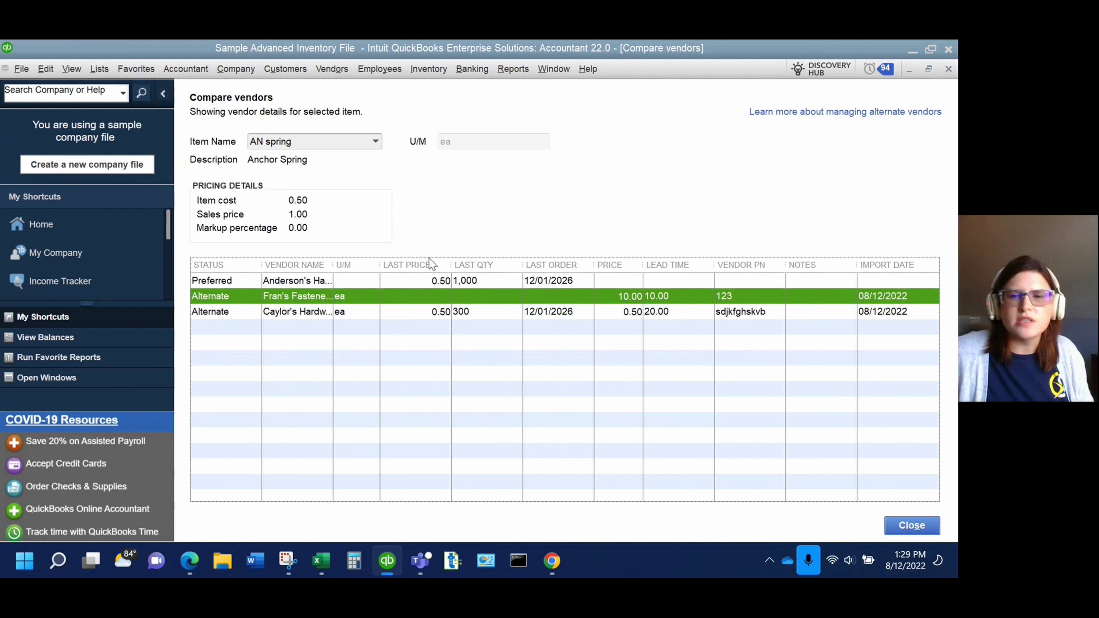
pyautogui.click(913, 526)
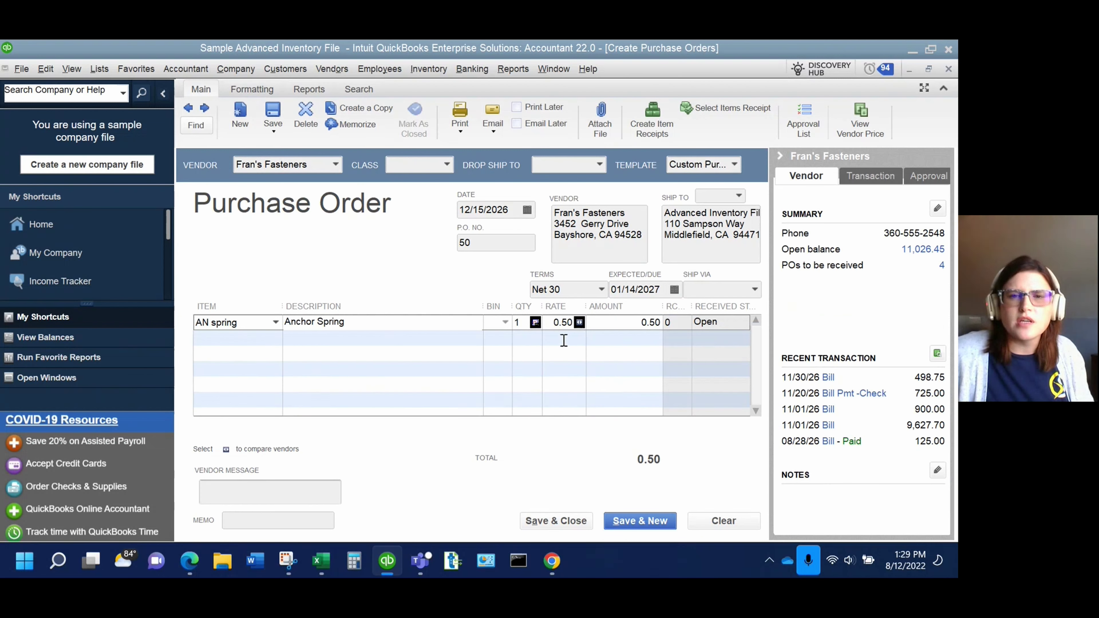
# Recheck the Fran's Fasteners price for the AN spring line against the other vendors, and return to the purchase order
pyautogui.click(561, 323)
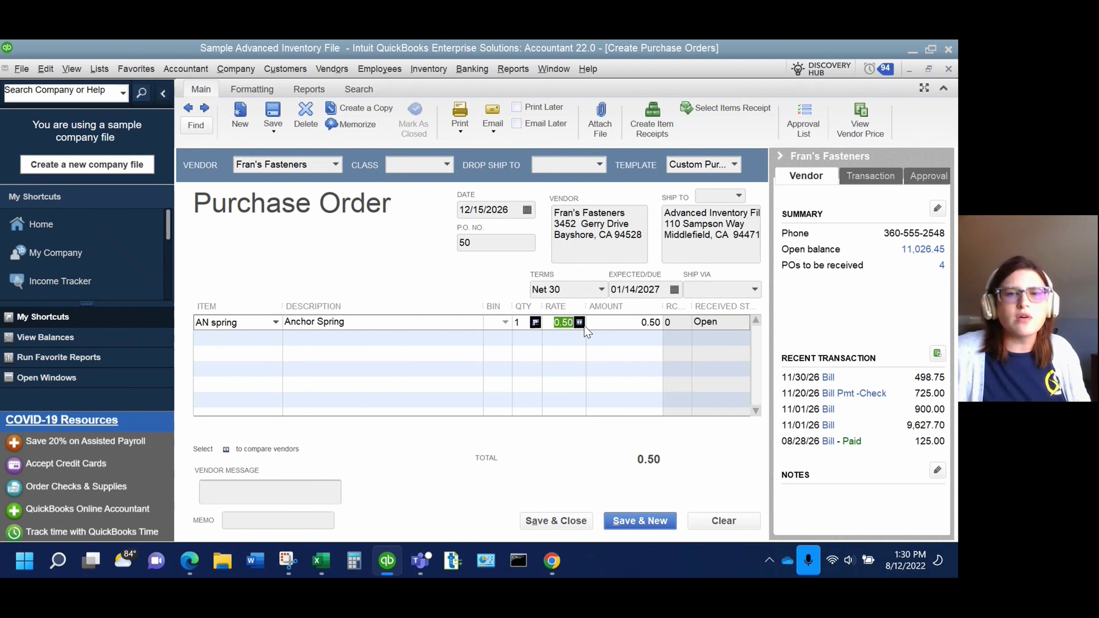
pyautogui.click(580, 323)
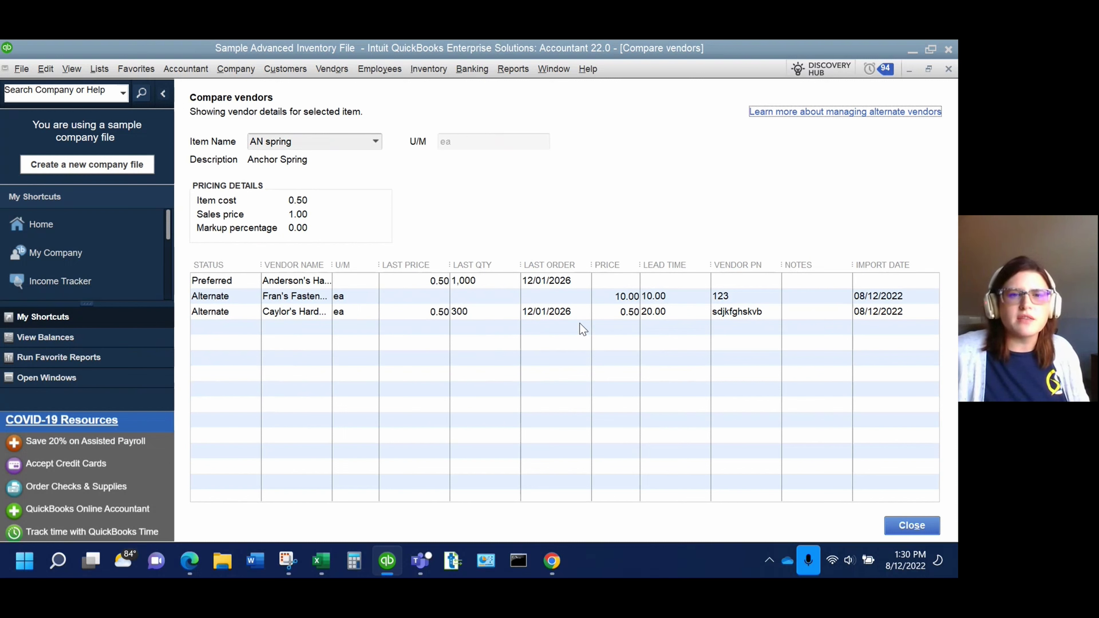
pyautogui.click(511, 297)
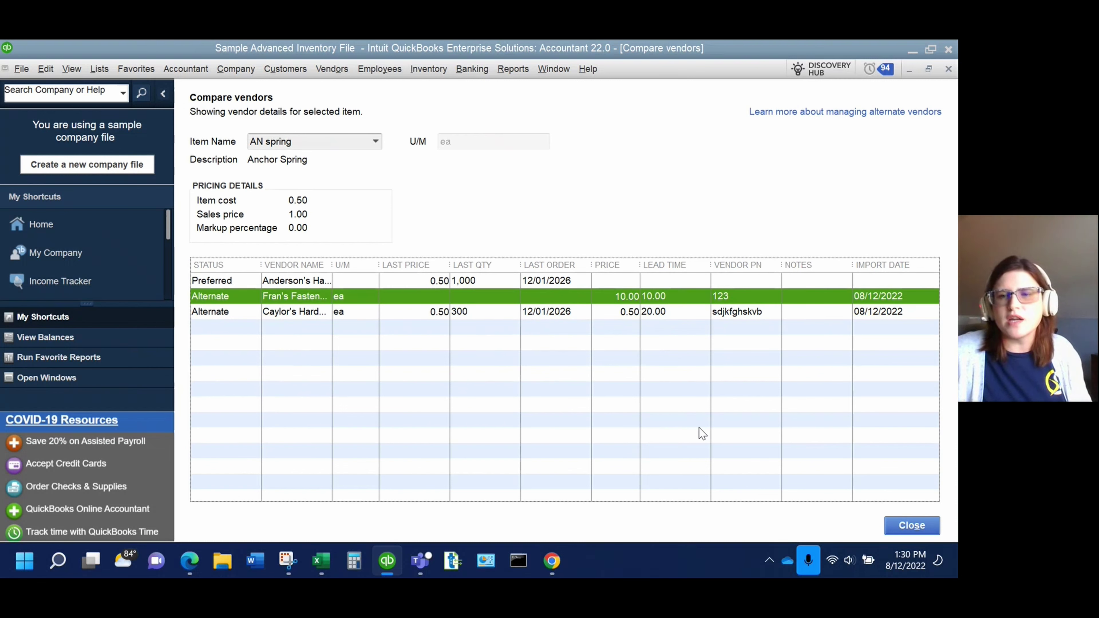
pyautogui.click(910, 526)
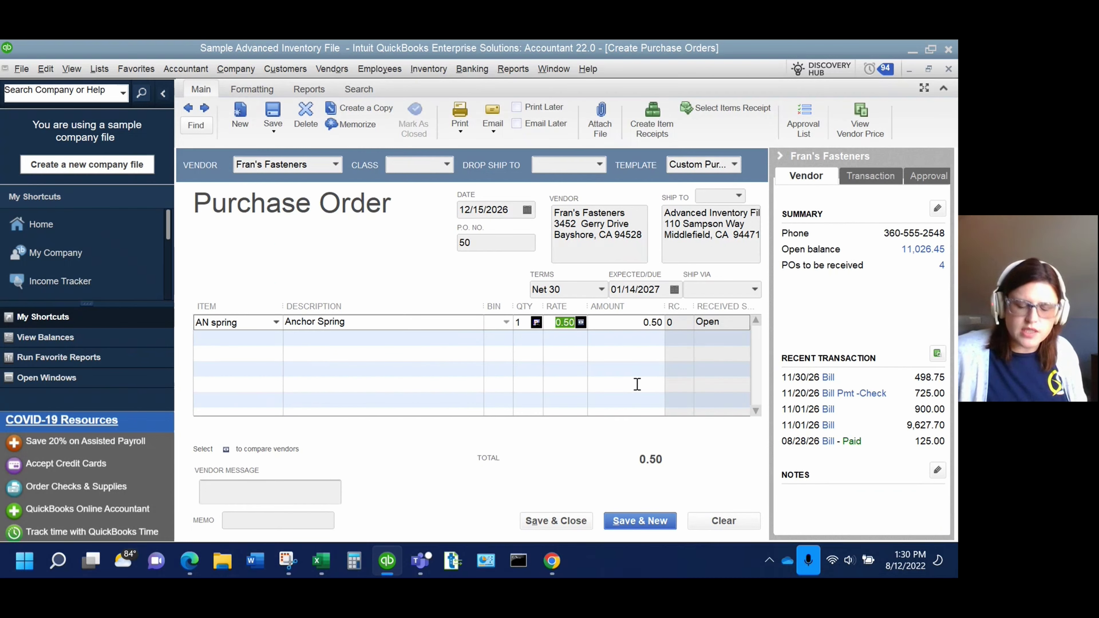
pyautogui.click(580, 323)
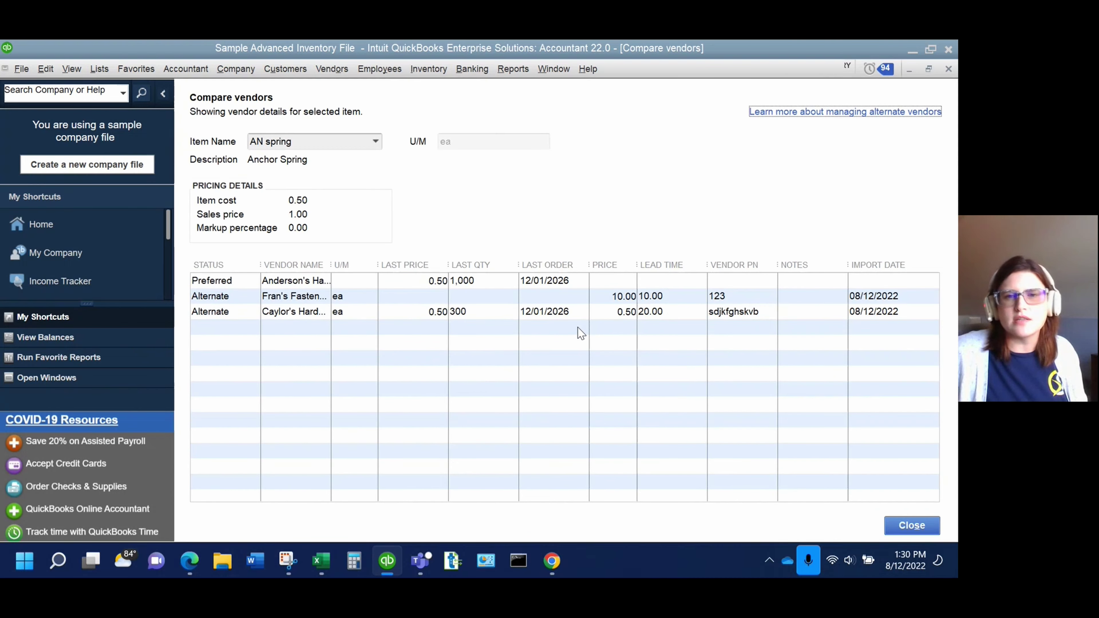
pyautogui.click(606, 298)
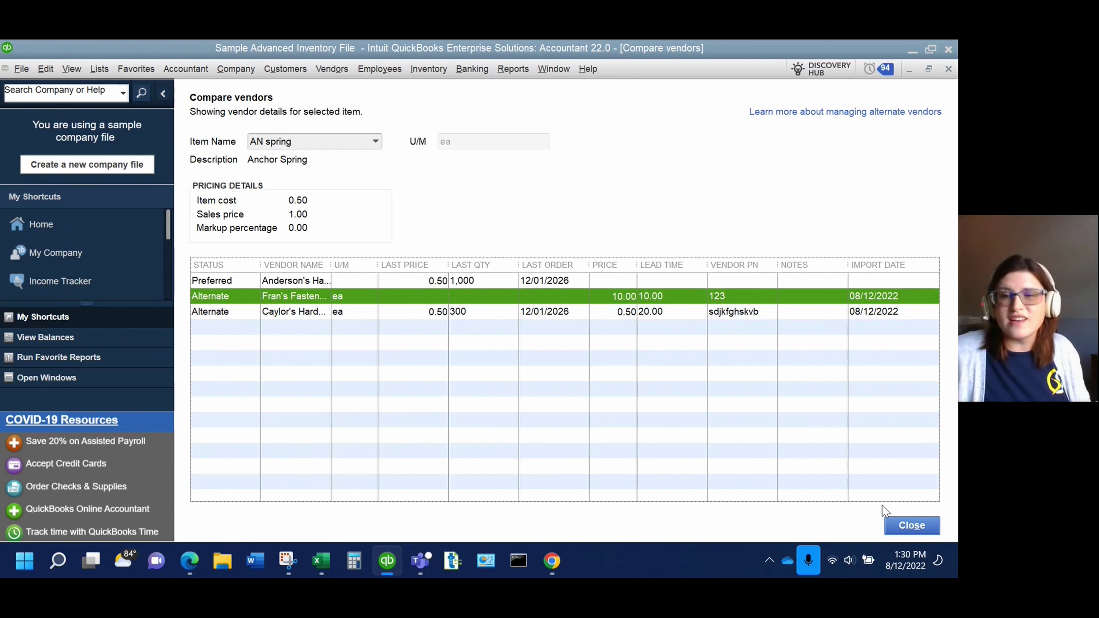
pyautogui.click(895, 527)
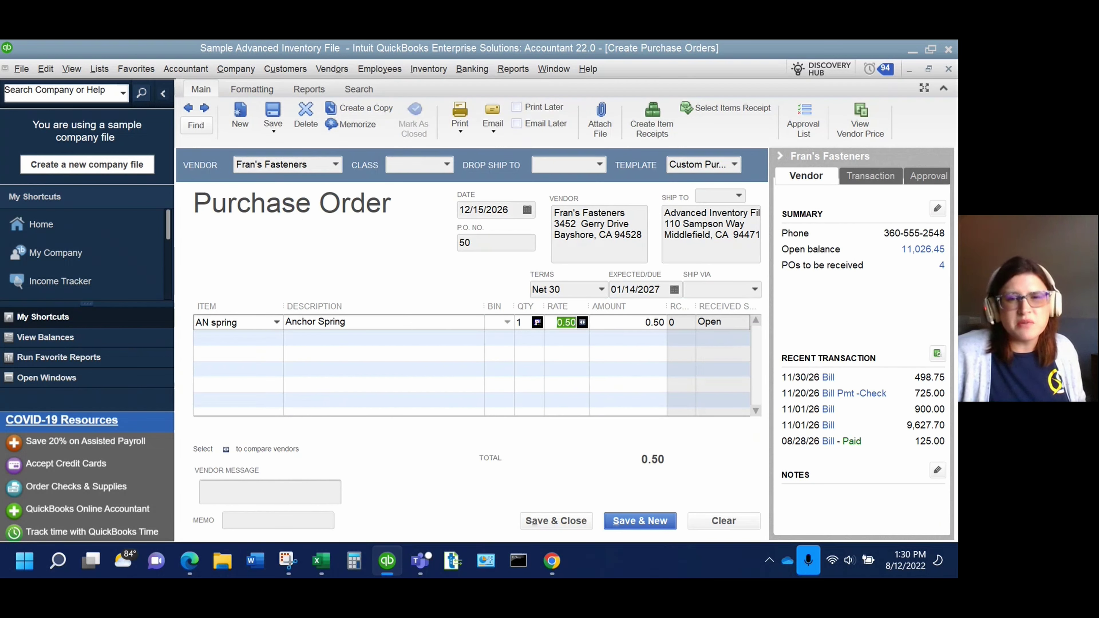
# Set the AN spring line's rate to 10.00 without updating the item record's cost, and save and close the purchase order
pyautogui.write('10')
pyautogui.click(684, 428)
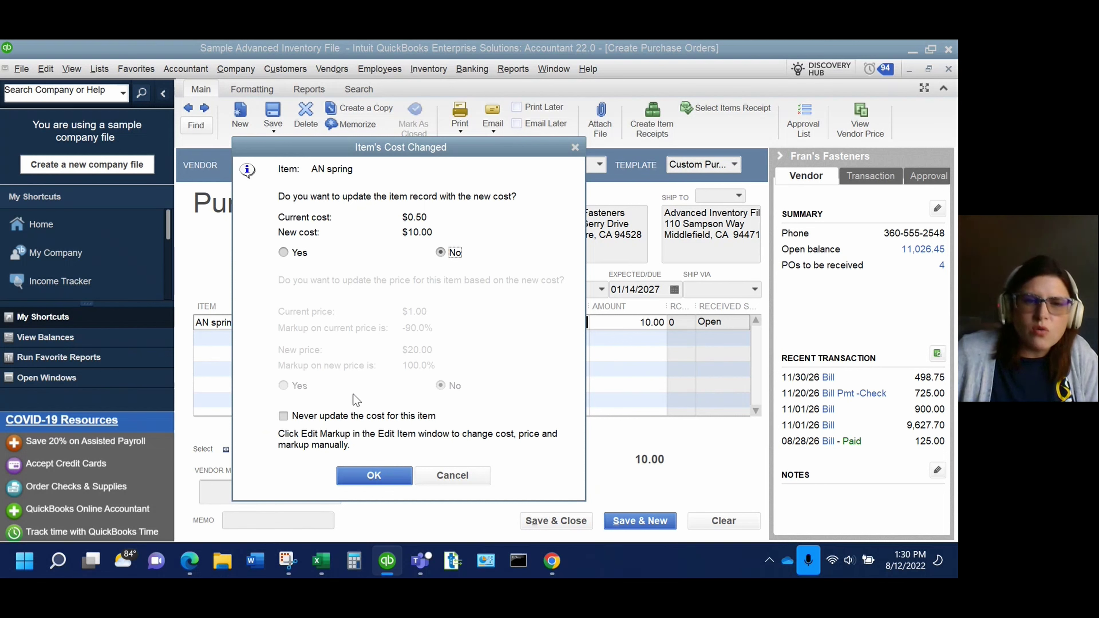
pyautogui.click(374, 476)
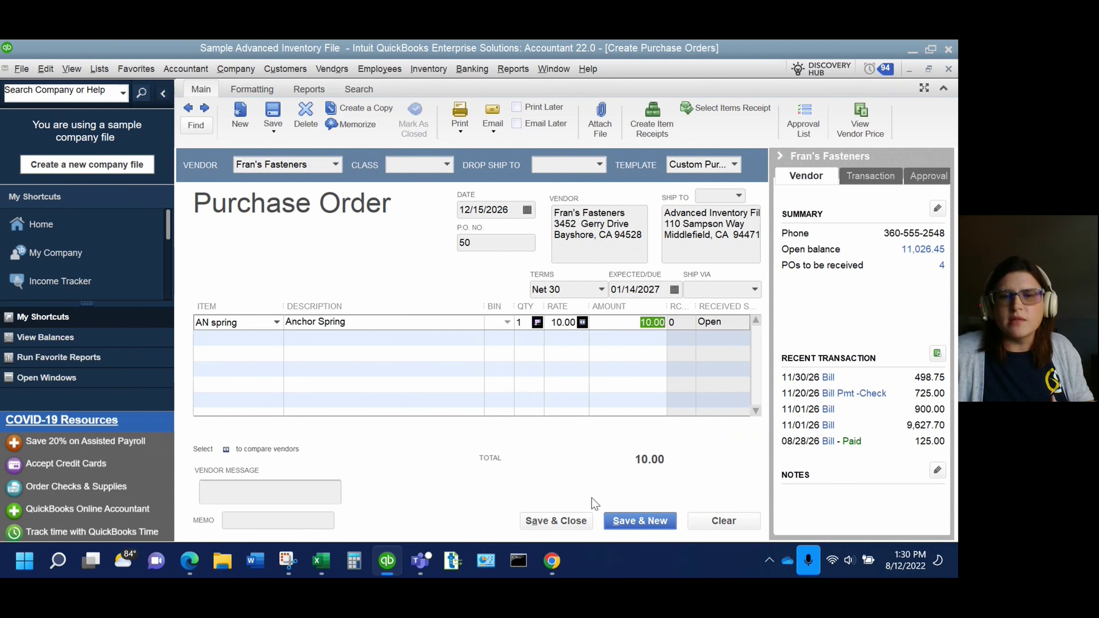
pyautogui.click(556, 521)
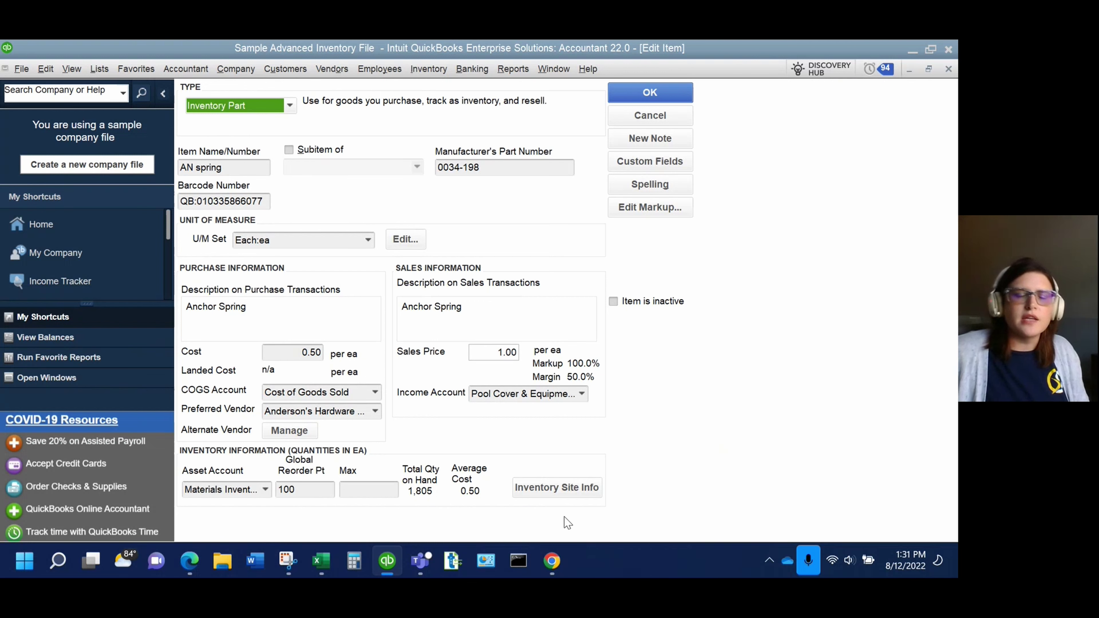
# Open the alternate vendor management list from the AN spring item record
pyautogui.click(288, 431)
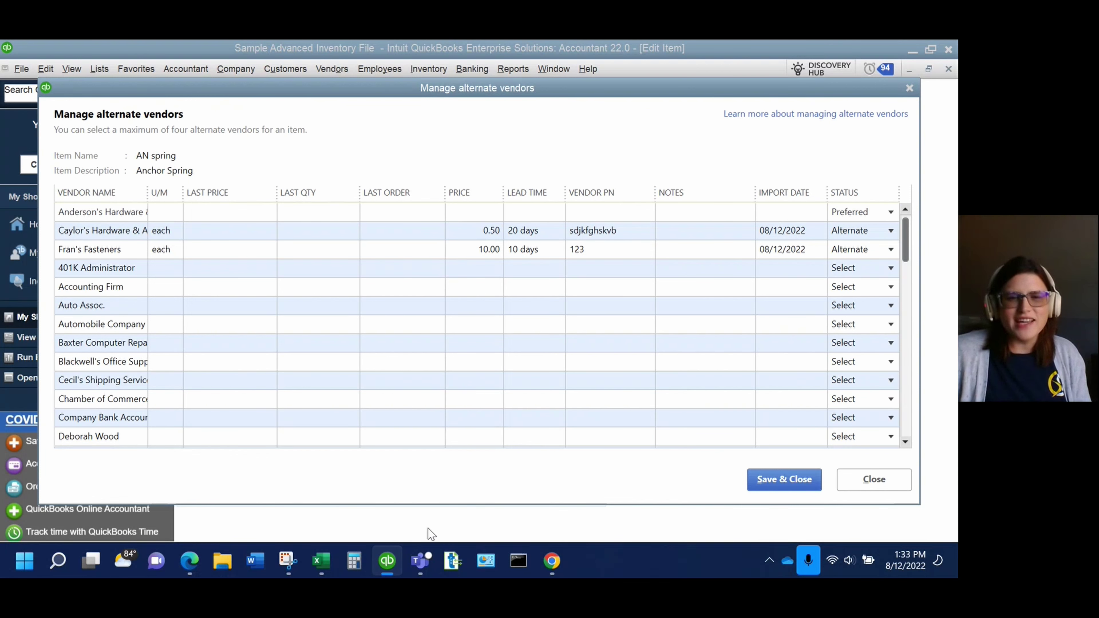
pyautogui.moveTo(424, 558)
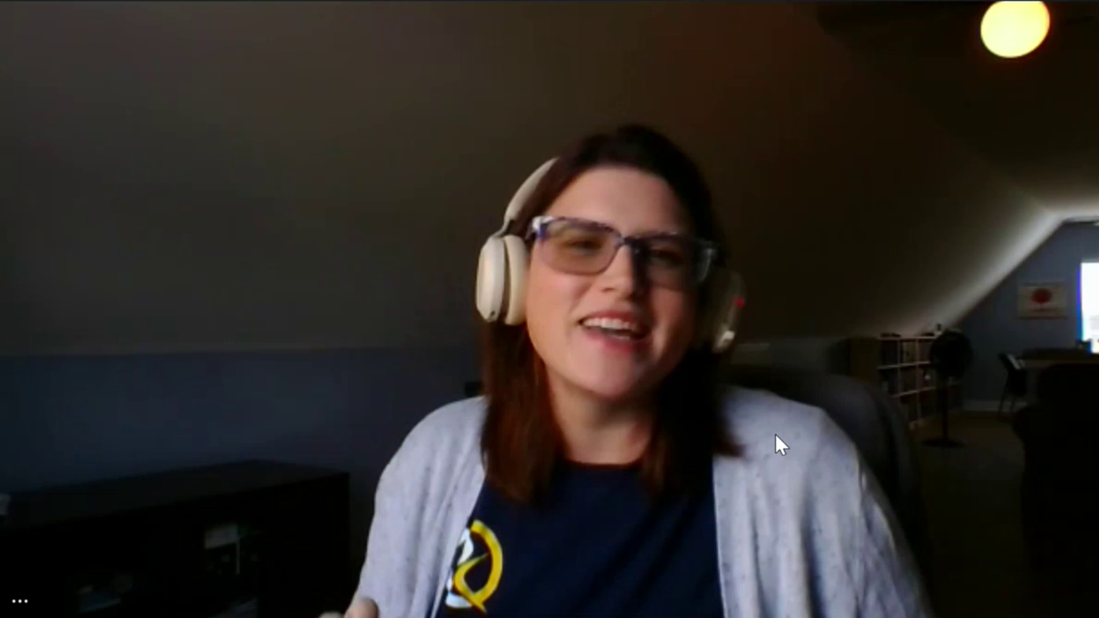